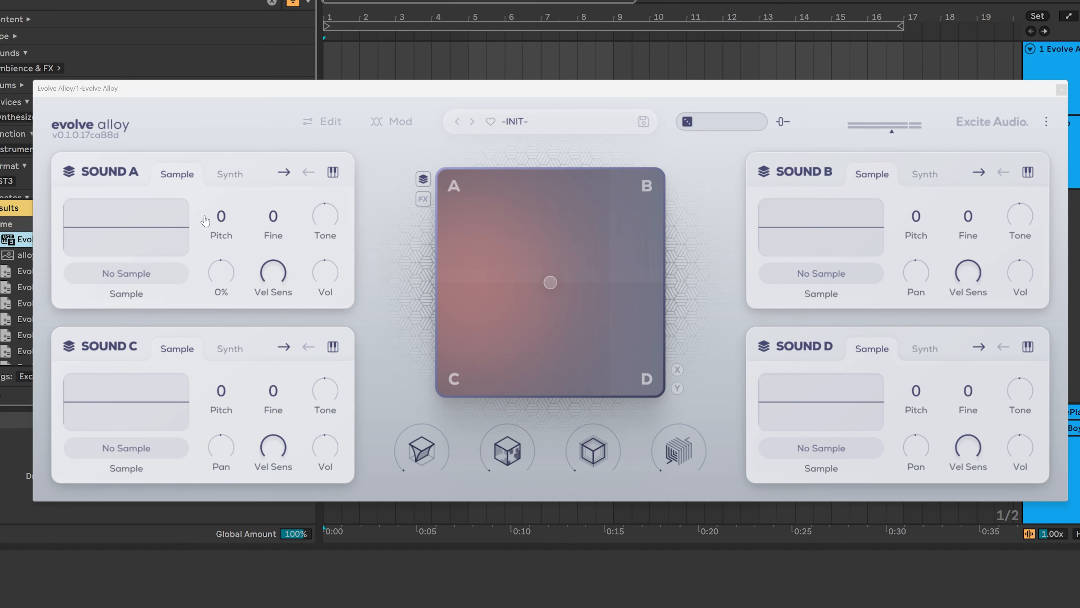
# Look at Sound A's Synth source mode and return to its Sample mode
pyautogui.click(216, 182)
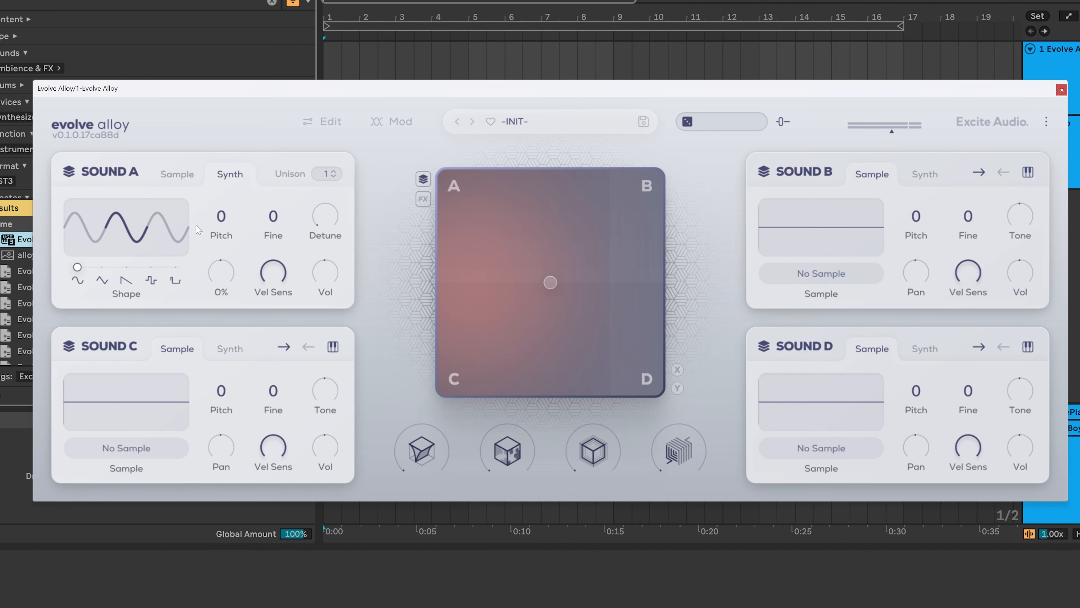
pyautogui.click(186, 181)
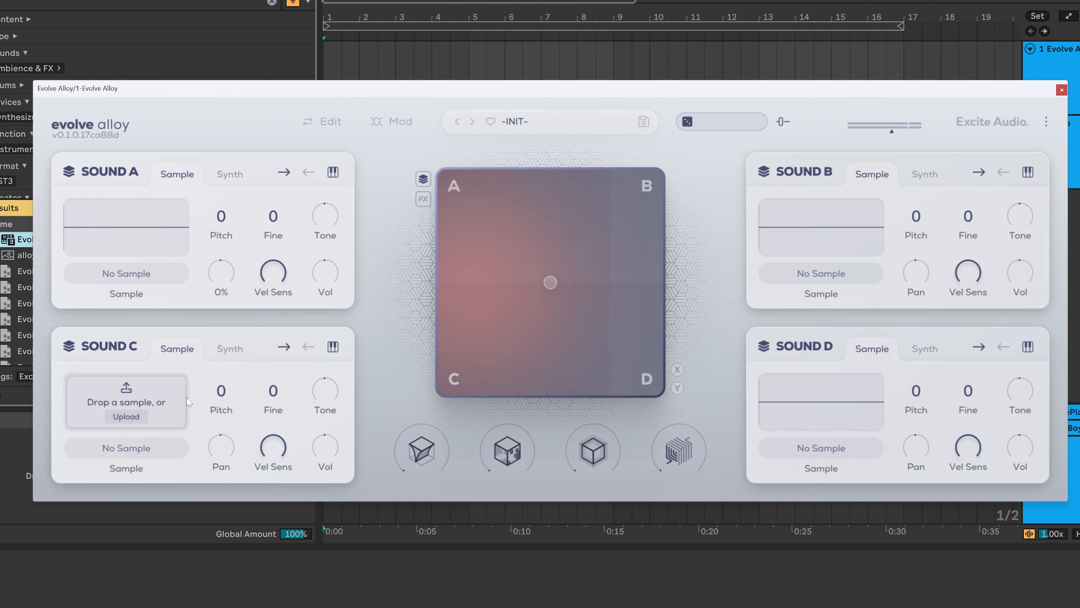
# Turn off Sound B, Sound D and Sound C, keeping only Sound A enabled
pyautogui.moveTo(781, 227)
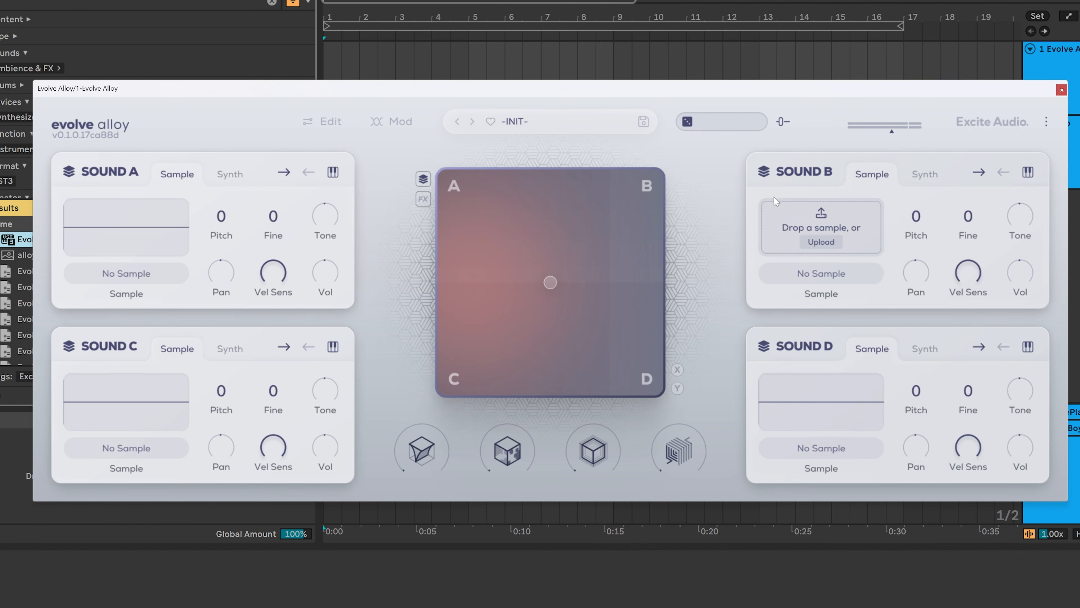
pyautogui.click(764, 176)
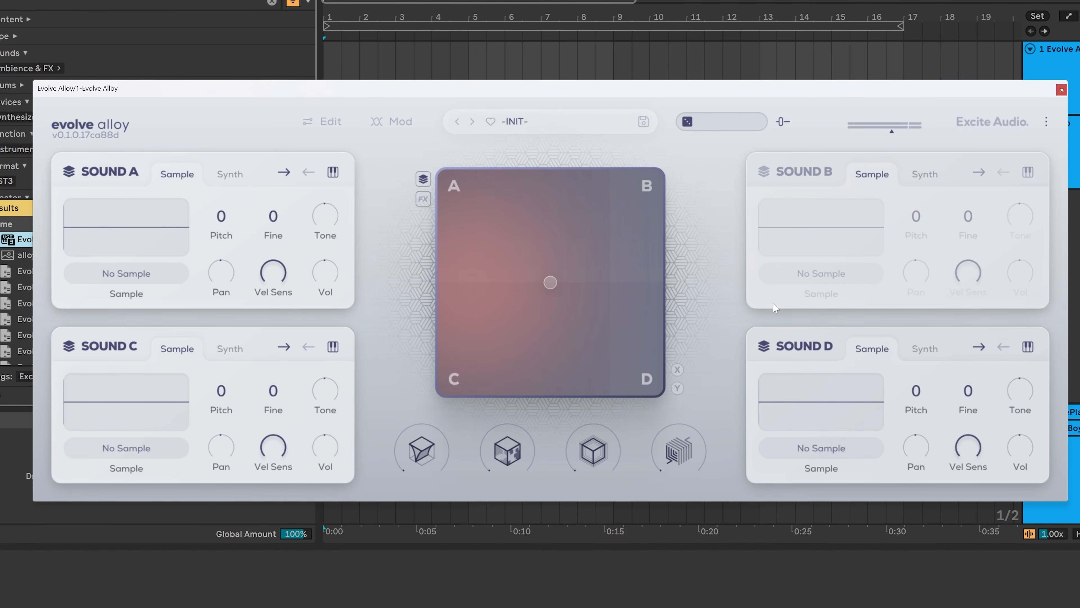
pyautogui.click(764, 347)
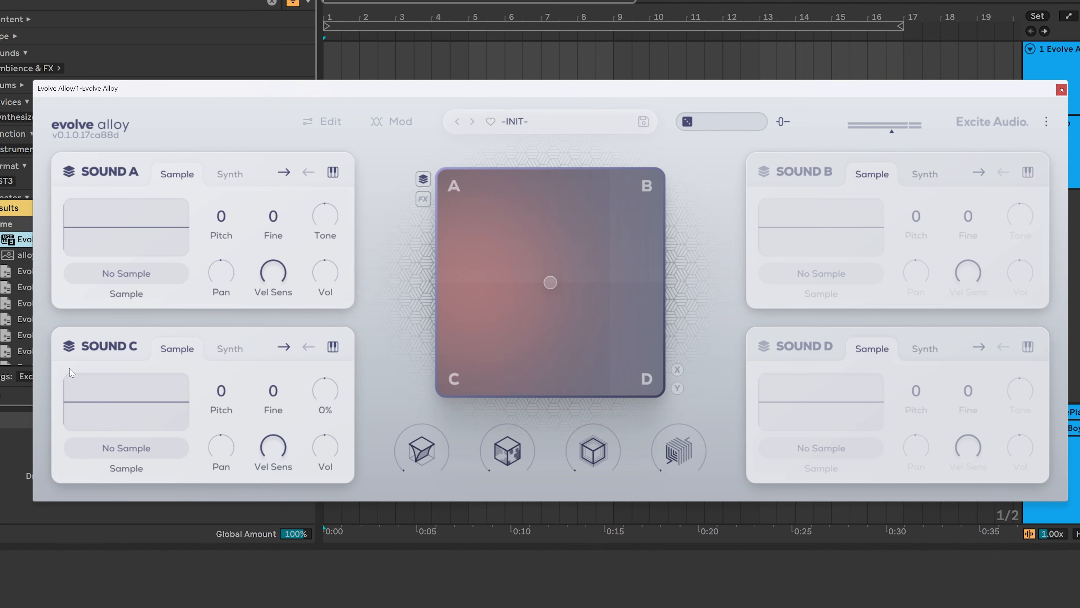
pyautogui.click(69, 345)
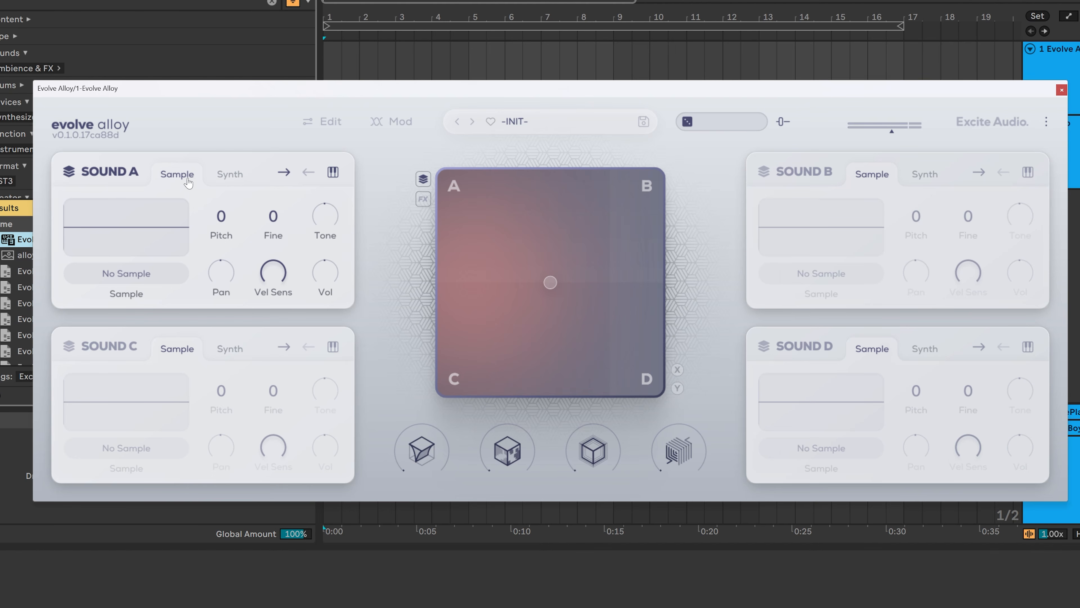
# Compare Sound A's Synth mode with its Sample mode, returning to Sample
pyautogui.click(235, 176)
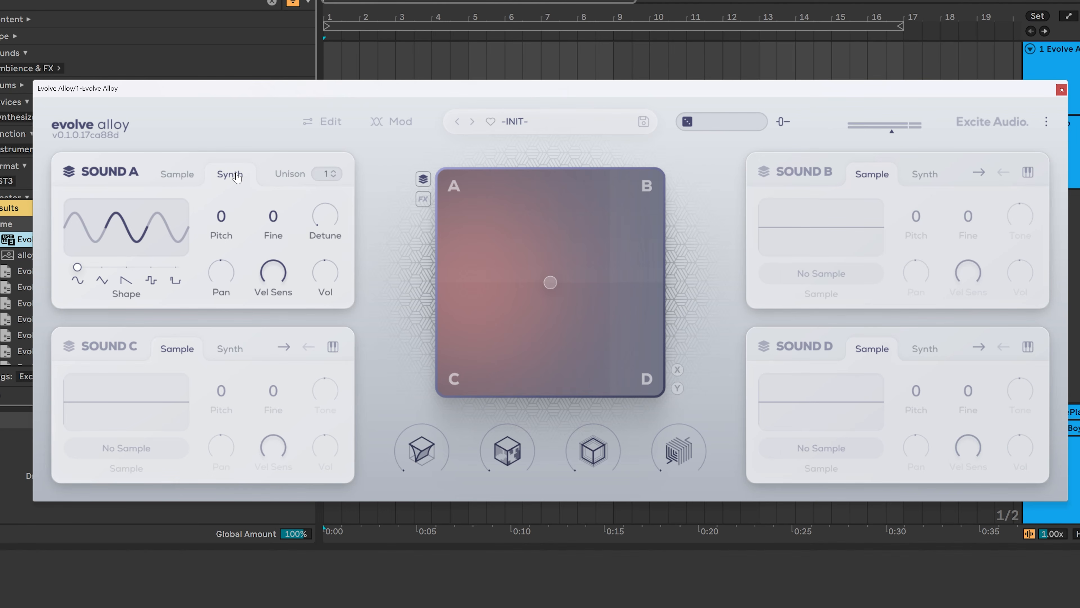
pyautogui.click(185, 181)
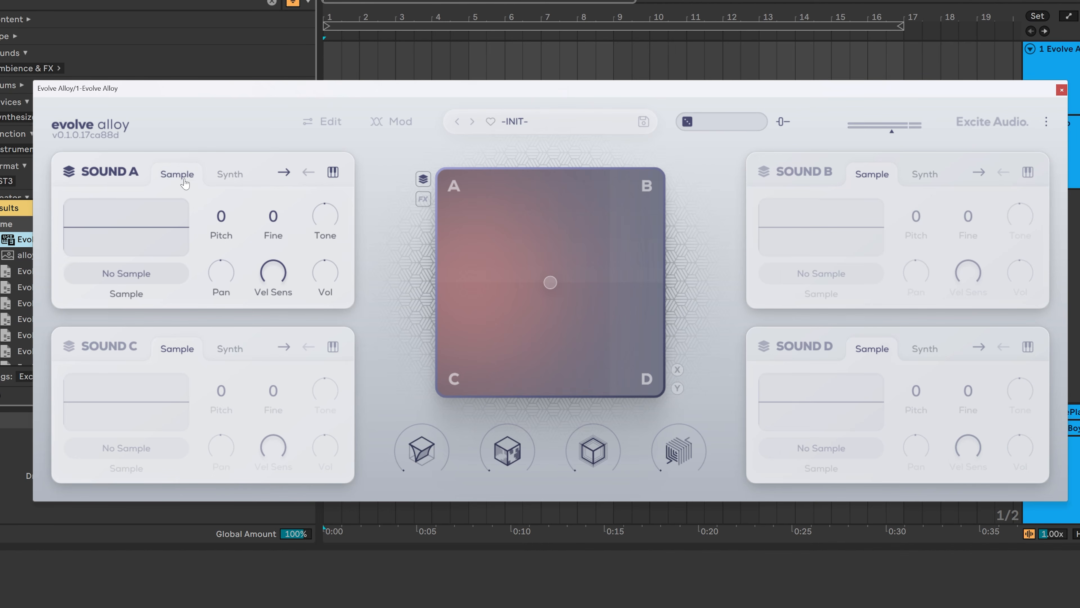
# Open Sound A's sample browser and examine the Multisample, Textures, Tuned Foley and Synth categories
pyautogui.click(126, 273)
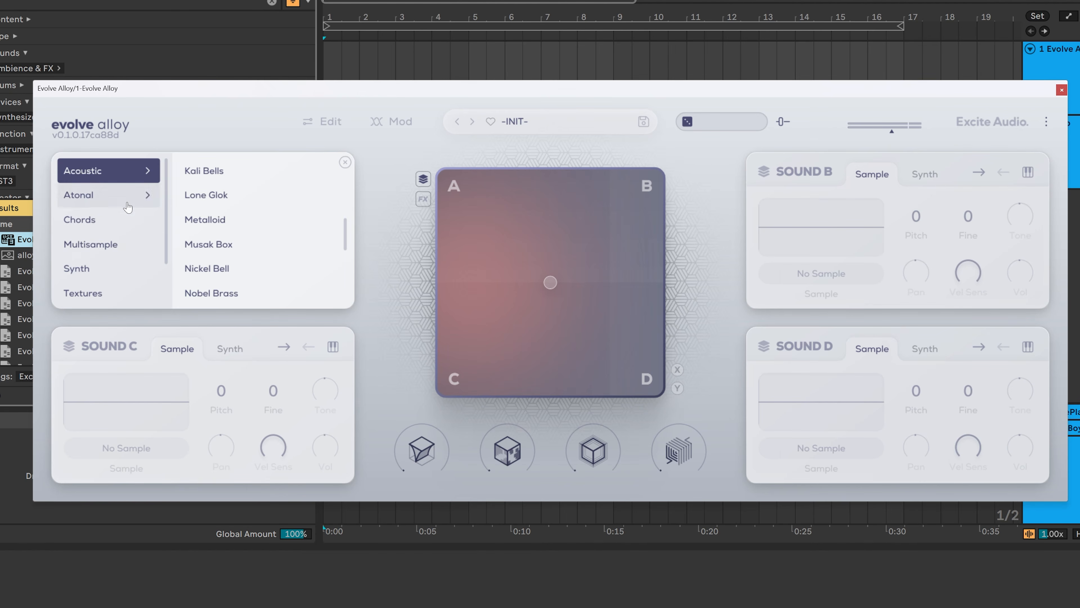
pyautogui.scroll(-2, 126, 209)
pyautogui.scroll(2, 120, 283)
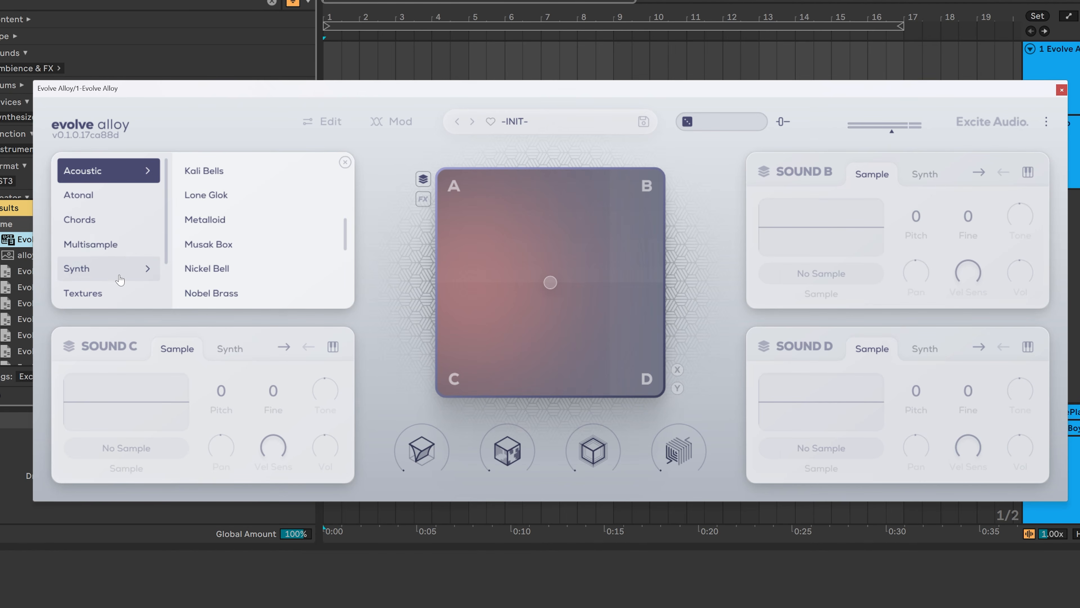
pyautogui.click(116, 251)
pyautogui.scroll(-2, 115, 251)
pyautogui.click(108, 241)
pyautogui.click(105, 265)
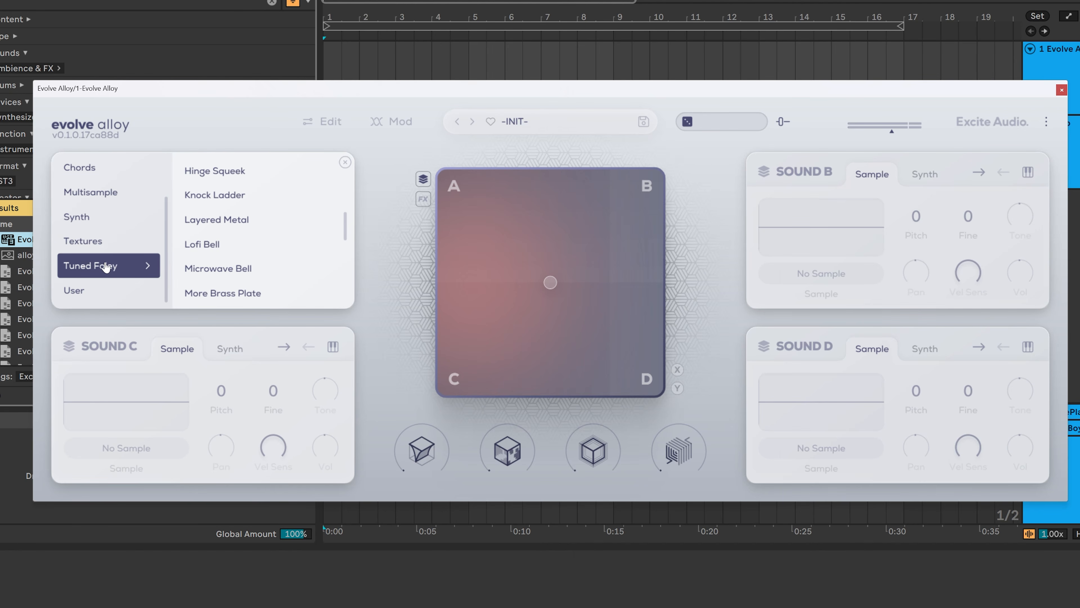
pyautogui.scroll(2, 104, 269)
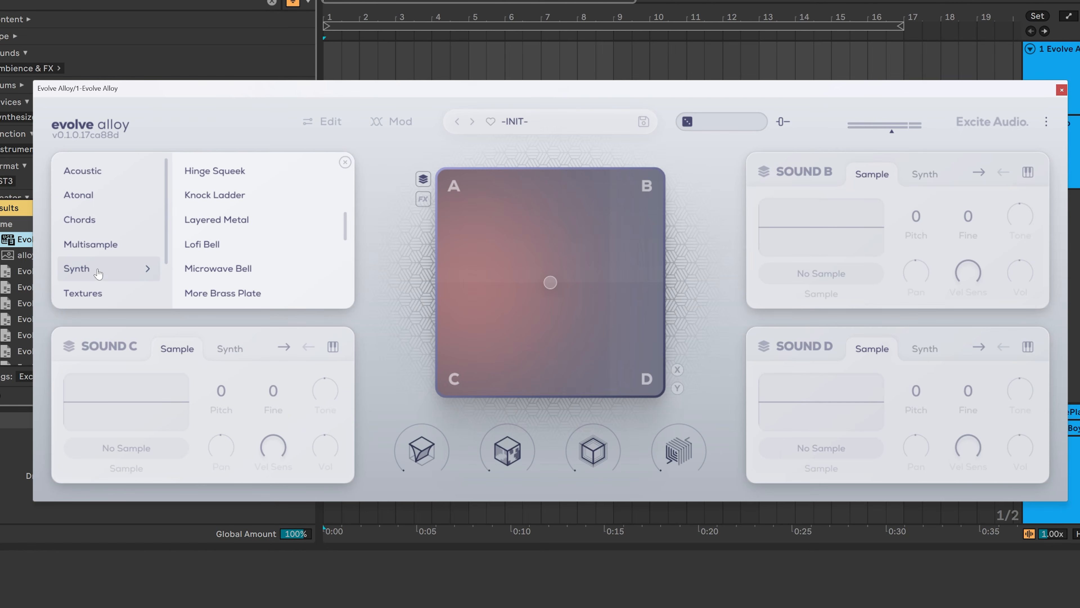
pyautogui.click(99, 273)
# Load the Musak Box sample from the Acoustic category into Sound A
pyautogui.click(113, 178)
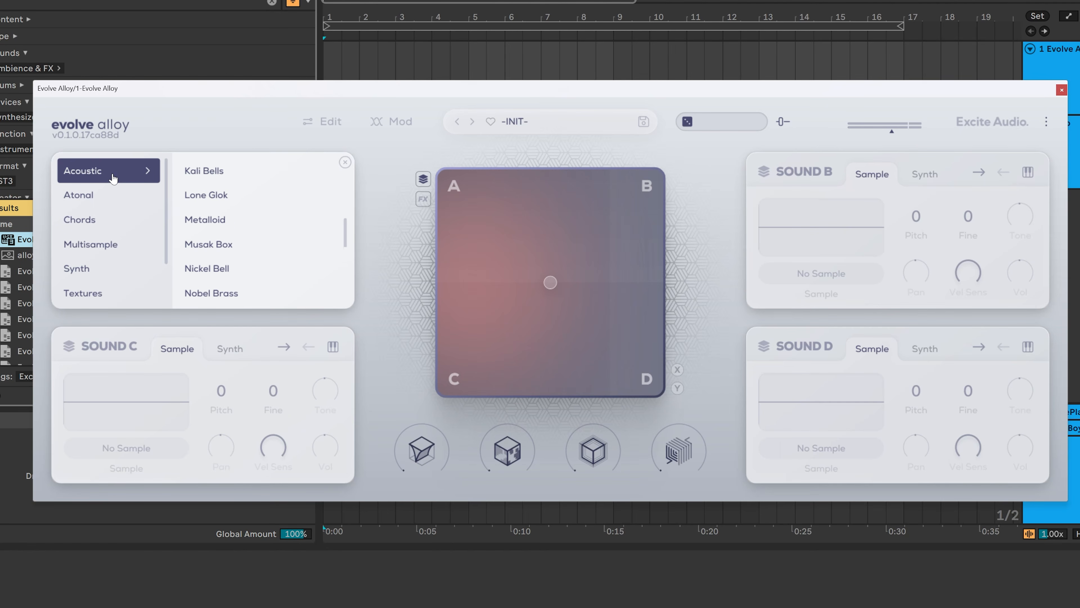
pyautogui.click(219, 172)
pyautogui.doubleClick(215, 246)
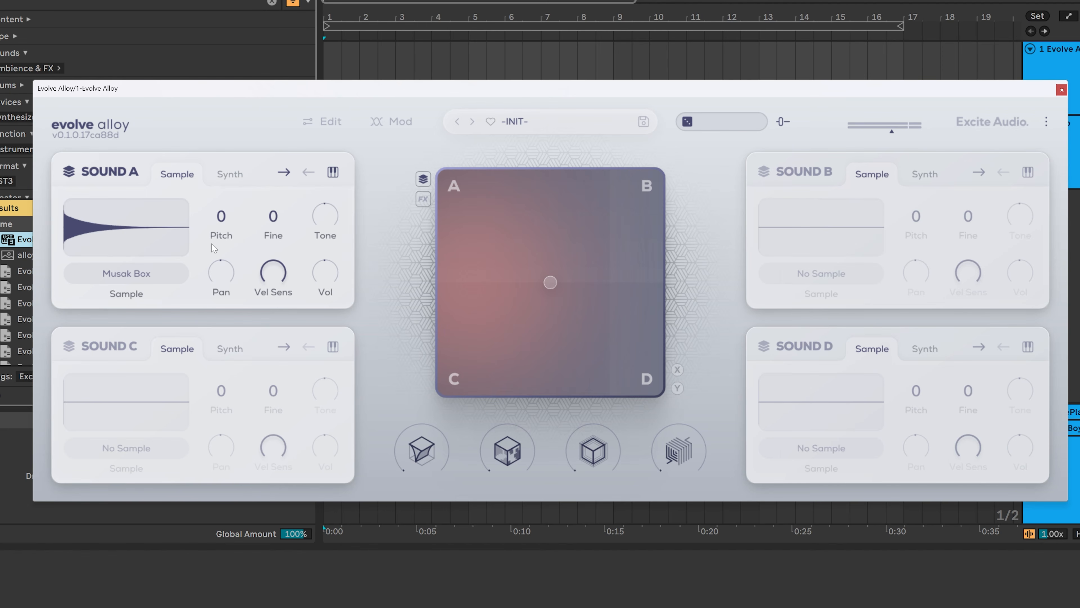
# Try raising Sound A's pitch and lowering its fine tuning to -100, resetting each to 0
pyautogui.moveTo(154, 234)
pyautogui.moveTo(221, 221); pyautogui.dragTo(230, 177)
pyautogui.doubleClick(222, 219)
pyautogui.moveTo(276, 220); pyautogui.dragTo(273, 324)
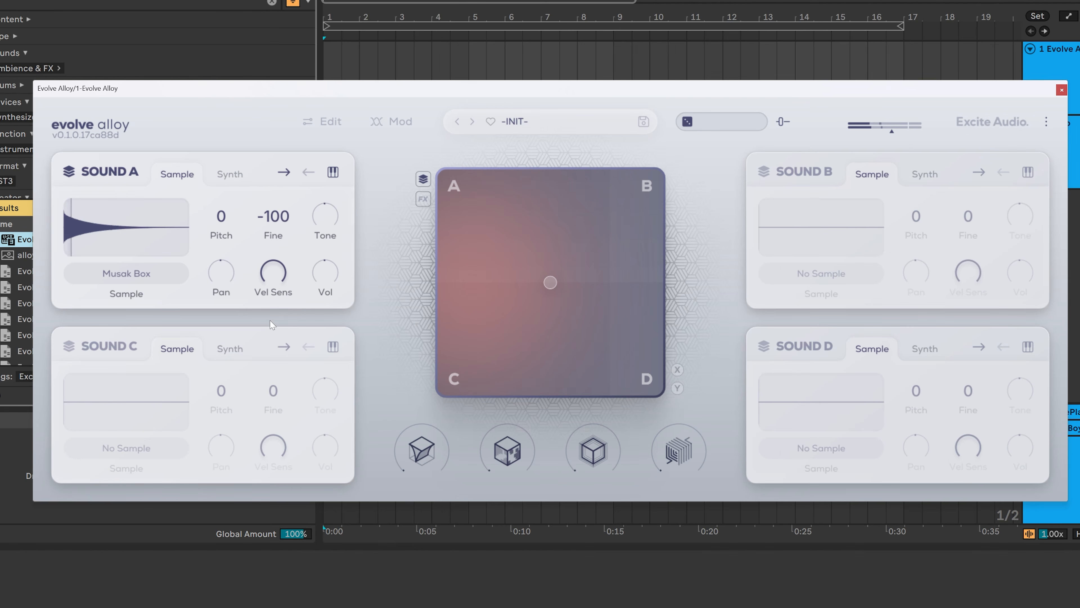
pyautogui.doubleClick(275, 220)
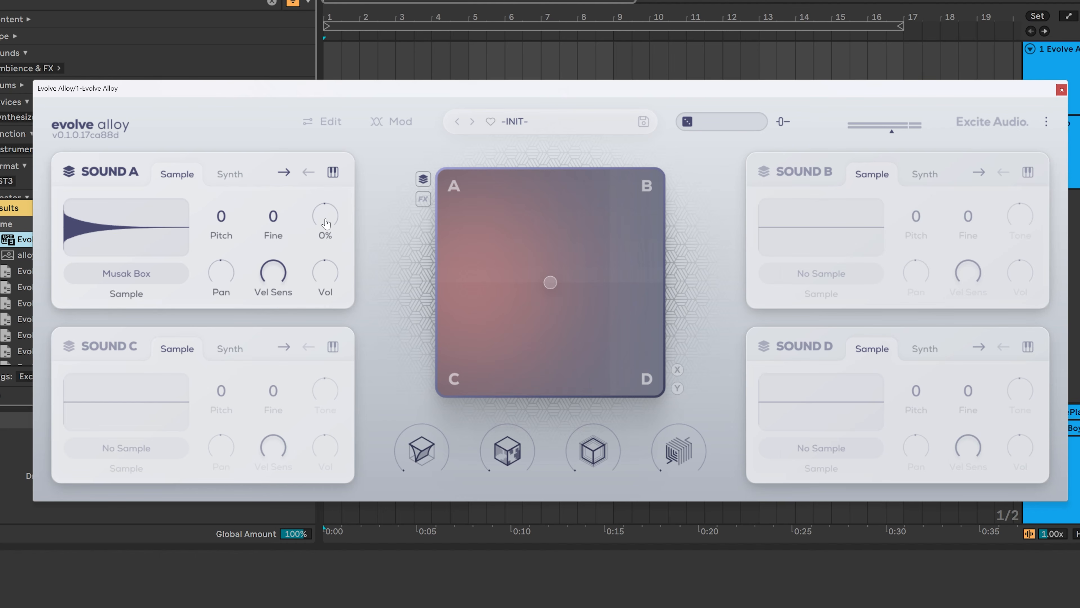
# Try Sound A's tone above and below neutral, returning it to 0%
pyautogui.moveTo(326, 223); pyautogui.dragTo(342, 174)
pyautogui.moveTo(337, 220); pyautogui.dragTo(305, 315)
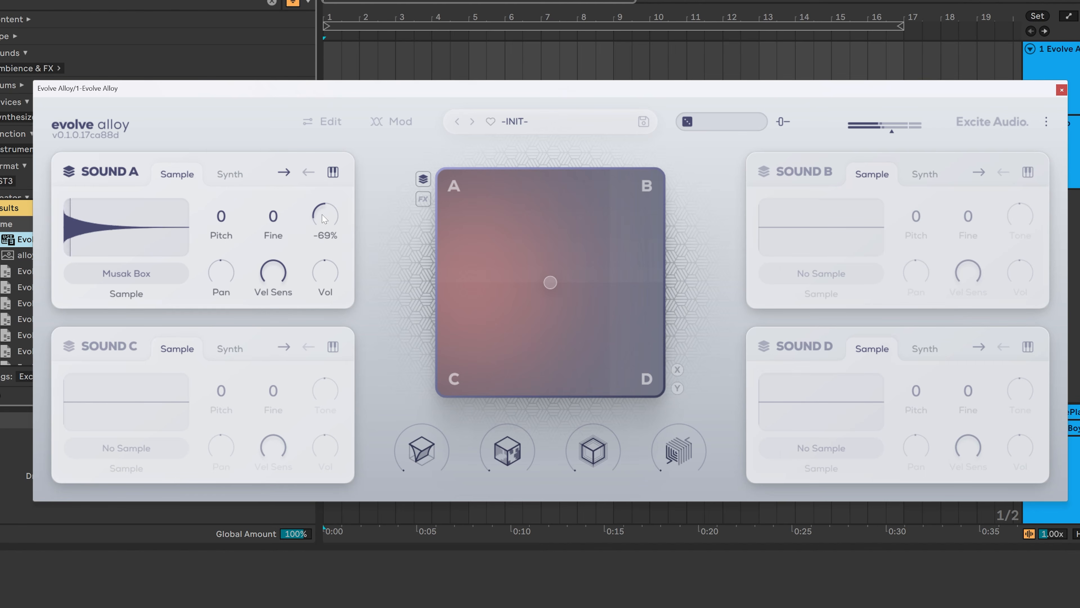
pyautogui.moveTo(323, 218)
pyautogui.mouseDown()
pyautogui.moveTo(330, 251)
pyautogui.moveTo(344, 86)
pyautogui.moveTo(323, 214)
pyautogui.mouseUp()
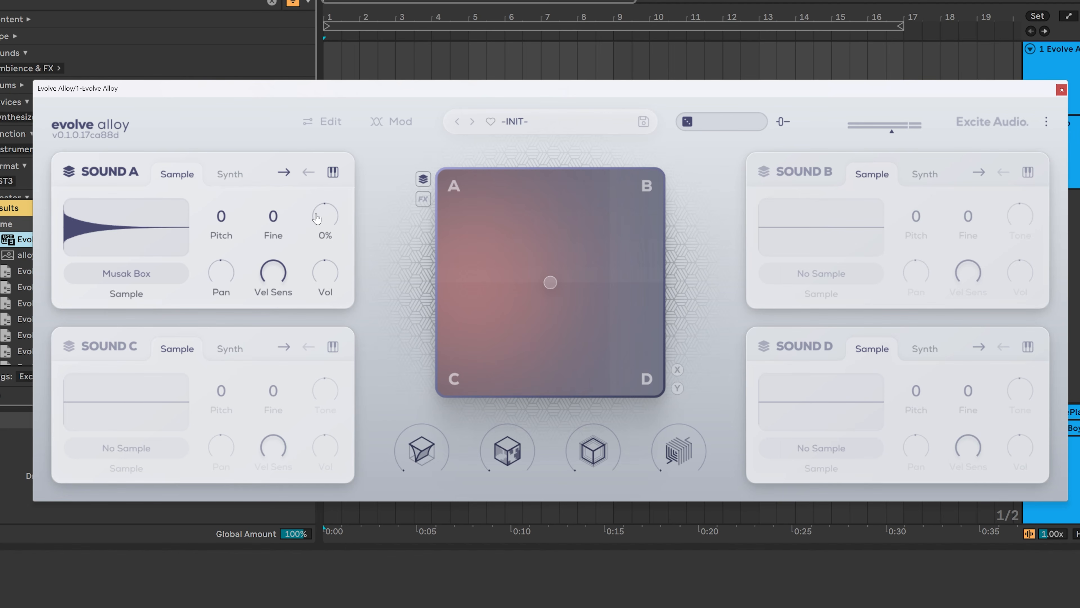
# Try panning Sound A and reducing its velocity sensitivity to 0%, restoring both controls to their defaults
pyautogui.moveTo(222, 277); pyautogui.dragTo(220, 299)
pyautogui.doubleClick(222, 272)
pyautogui.moveTo(283, 295); pyautogui.dragTo(269, 463)
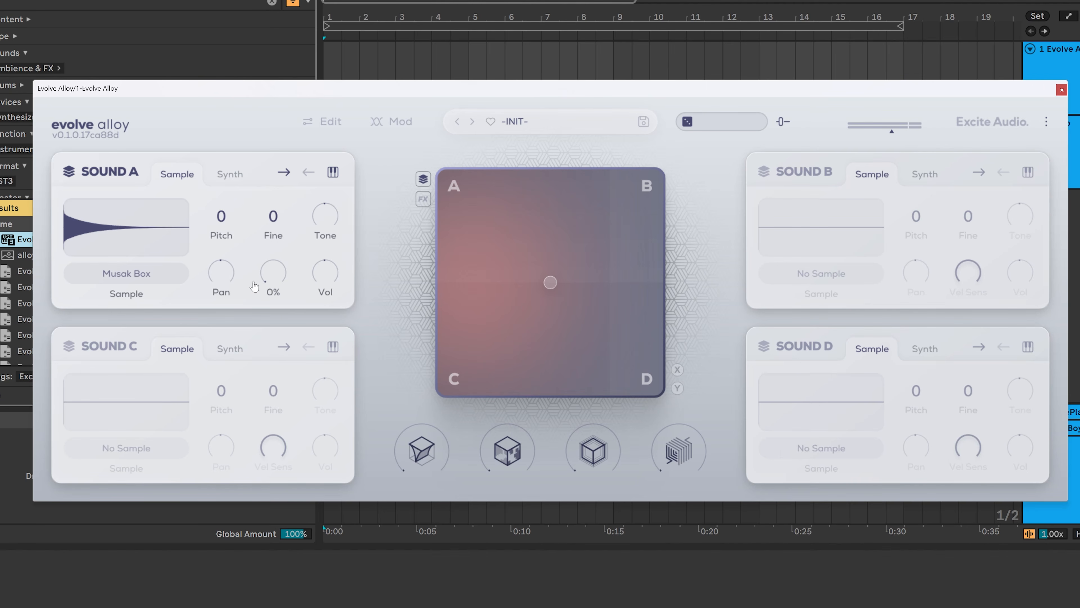
pyautogui.doubleClick(272, 282)
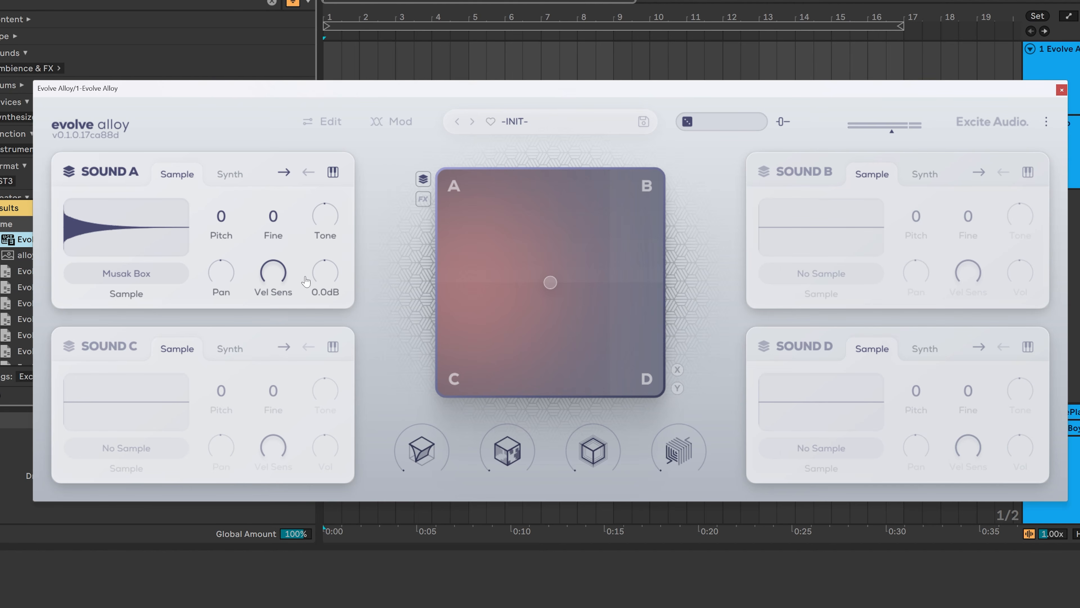
# Try raising Sound A's volume to +15.7 dB and reset it to its default
pyautogui.moveTo(326, 280); pyautogui.dragTo(325, 214)
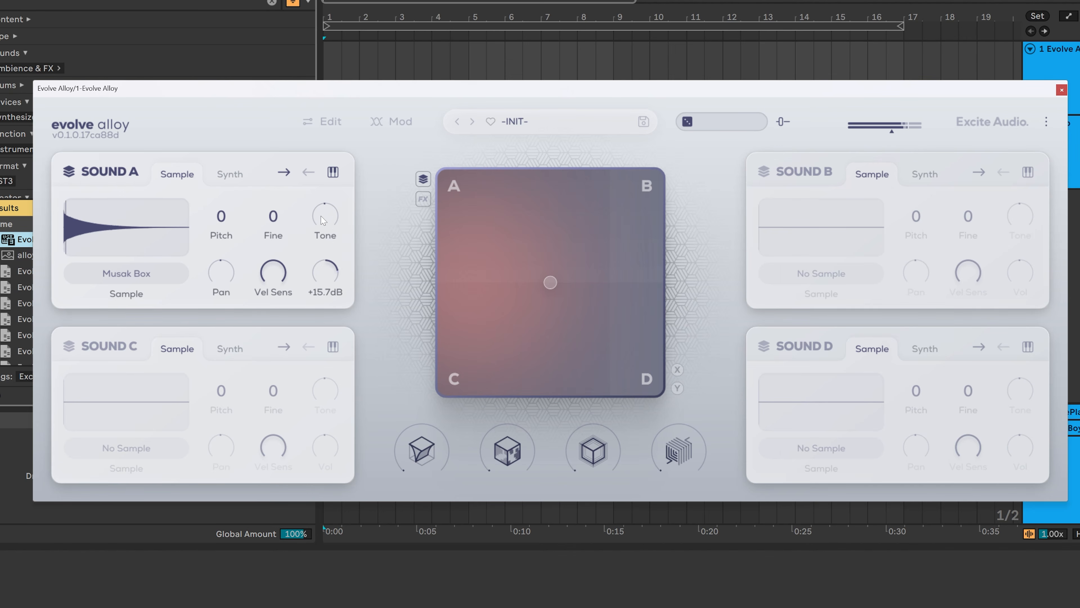
pyautogui.doubleClick(326, 275)
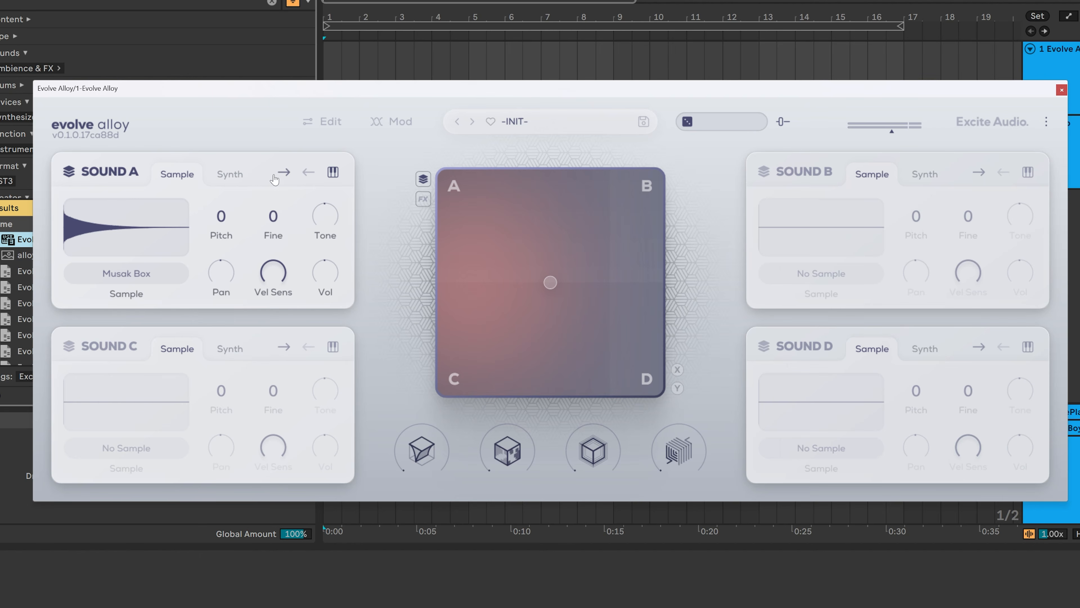
# Try reversed playback for Sound A's sample
pyautogui.moveTo(88, 250)
pyautogui.click(308, 174)
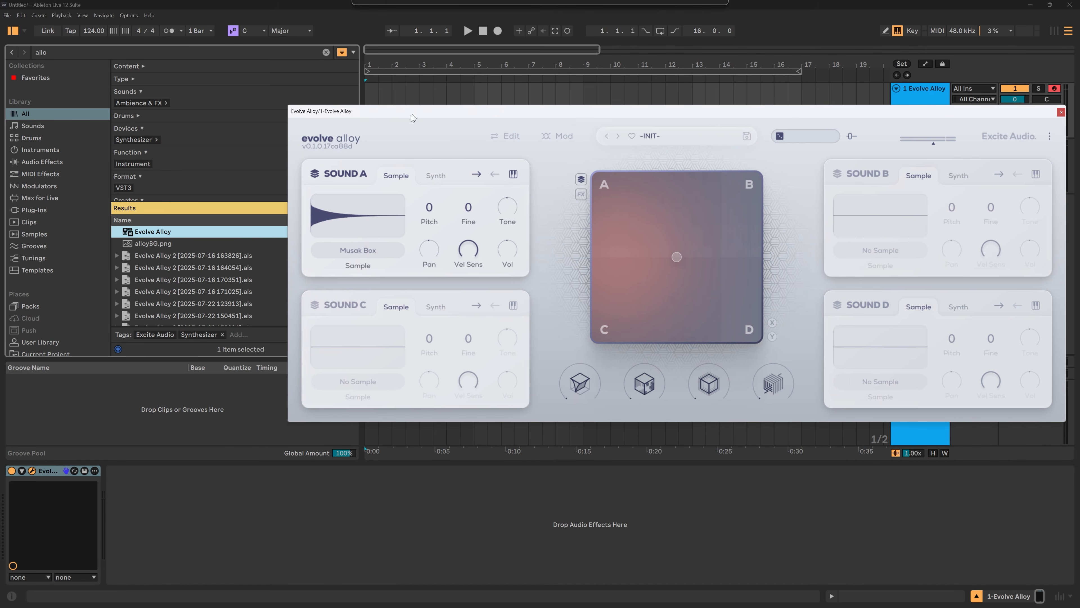
# Move the synth window aside and import the one-shot 808 Heavy E.wav from the browser into Sound A
pyautogui.moveTo(197, 93); pyautogui.dragTo(155, 98)
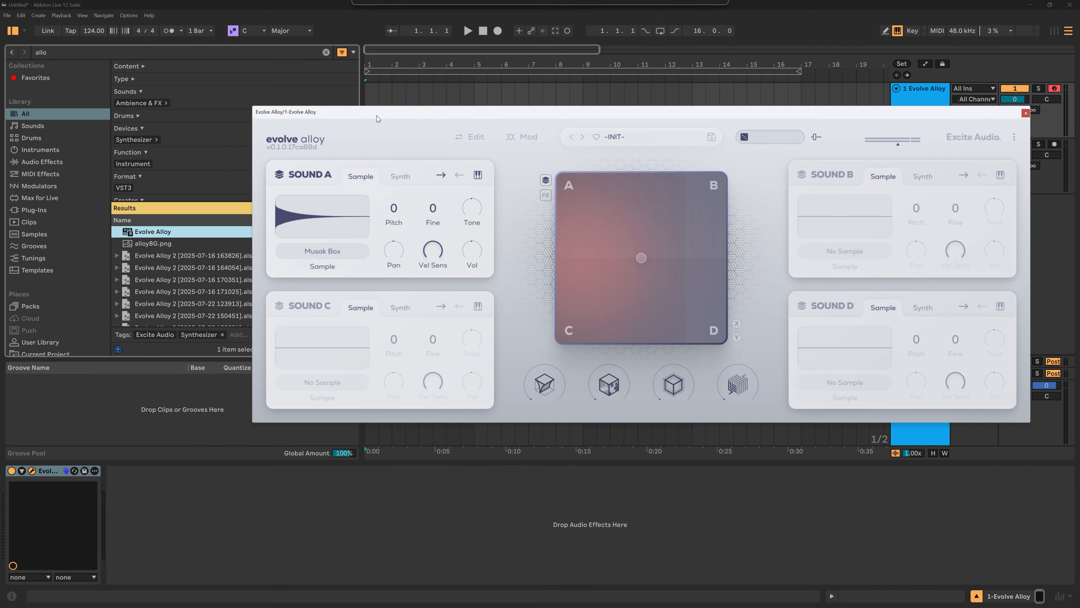
pyautogui.press('Escape')
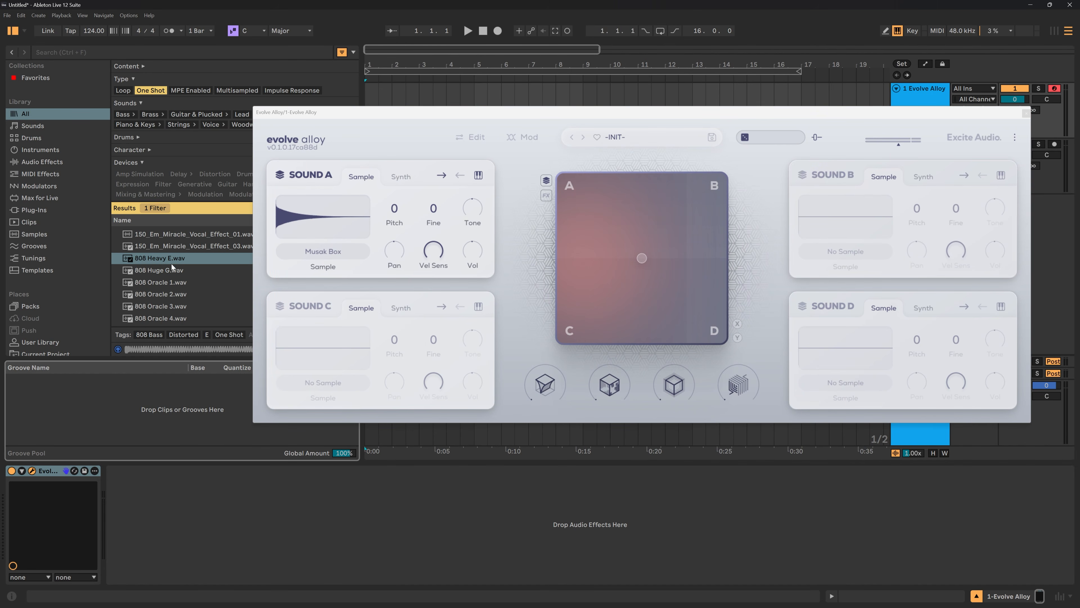
pyautogui.moveTo(172, 261); pyautogui.dragTo(300, 226)
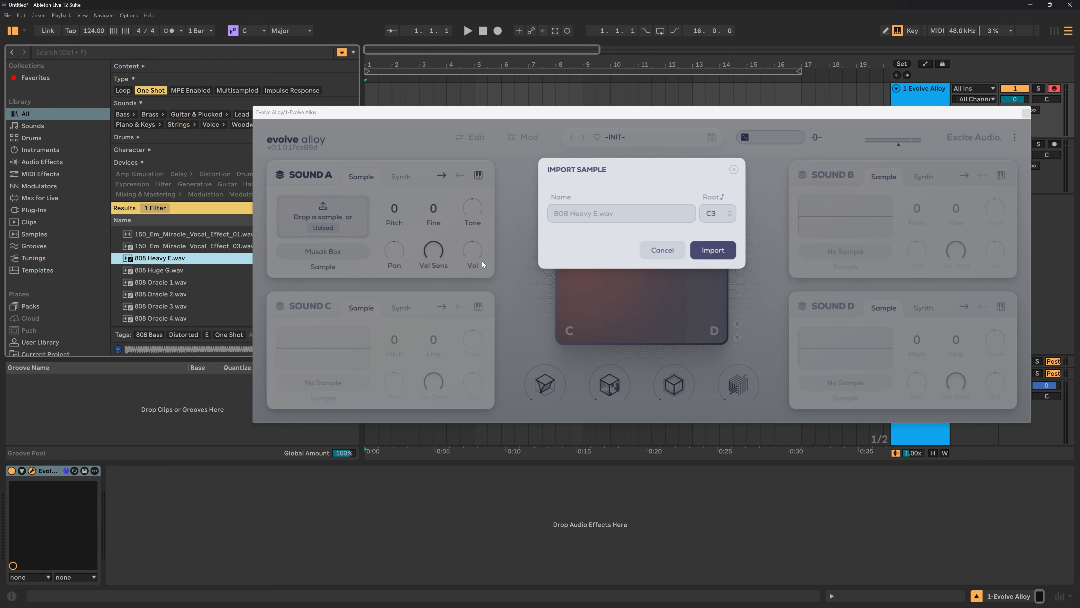
pyautogui.click(714, 218)
pyautogui.click(714, 248)
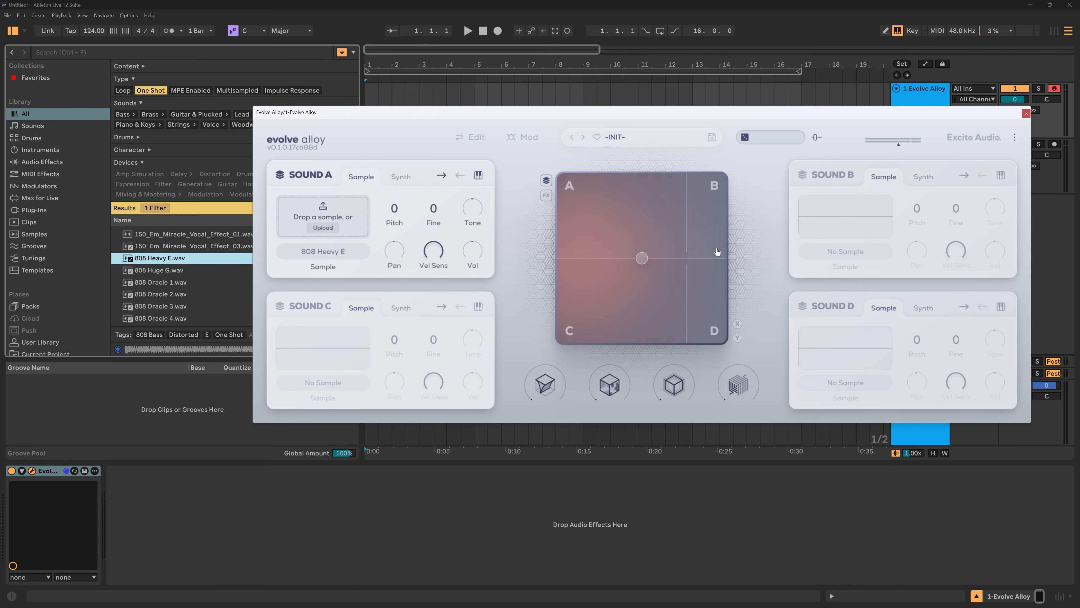
pyautogui.press('a')
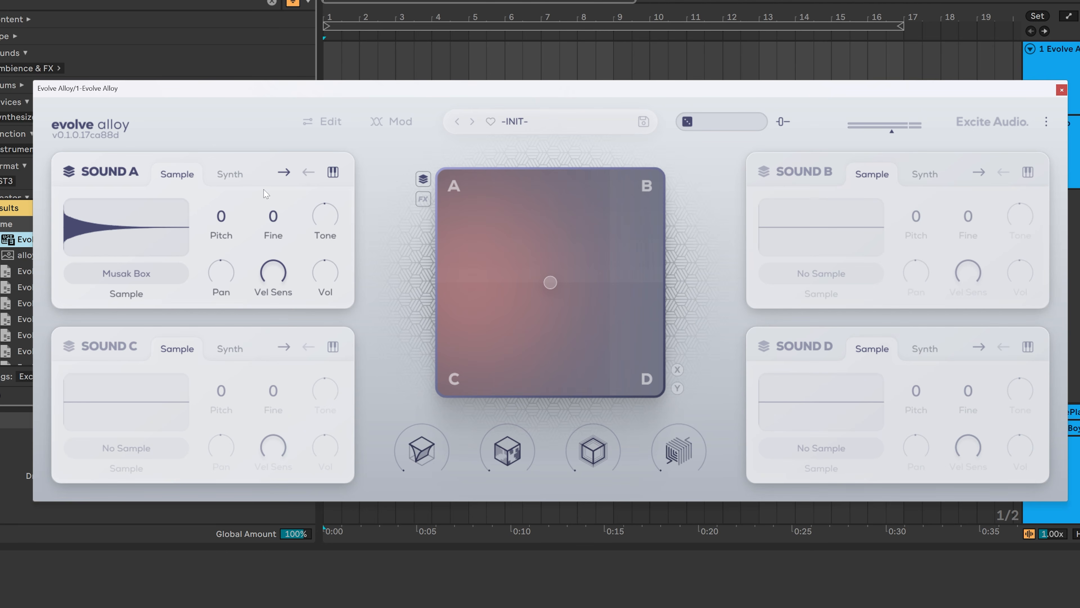
# Switch Sound A to Synth mode and morph the oscillator shape from sine through triangle to the square wave
pyautogui.click(231, 175)
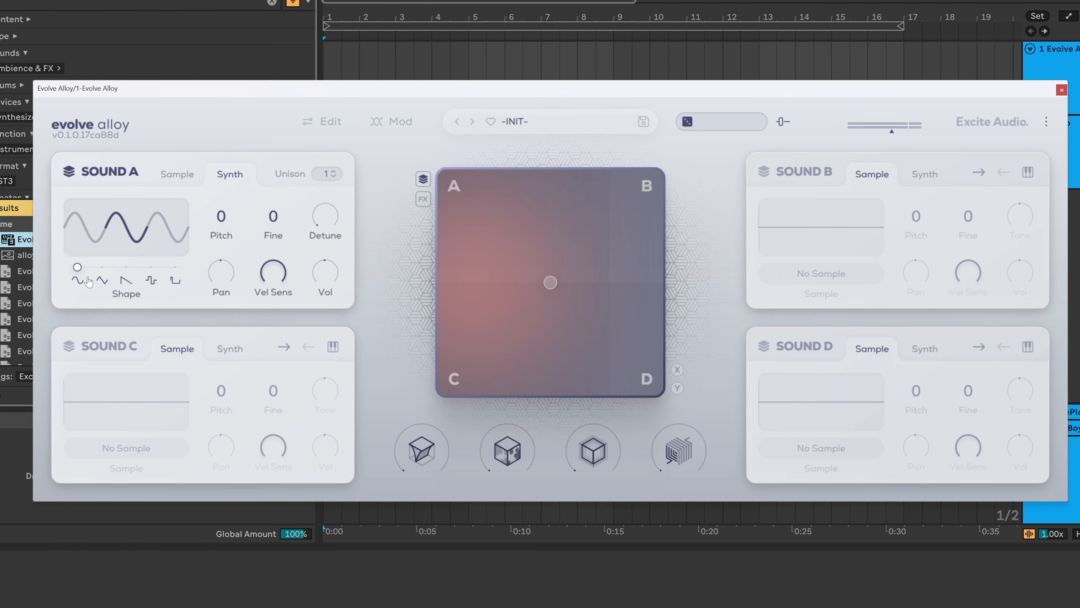
pyautogui.moveTo(78, 272); pyautogui.dragTo(118, 292)
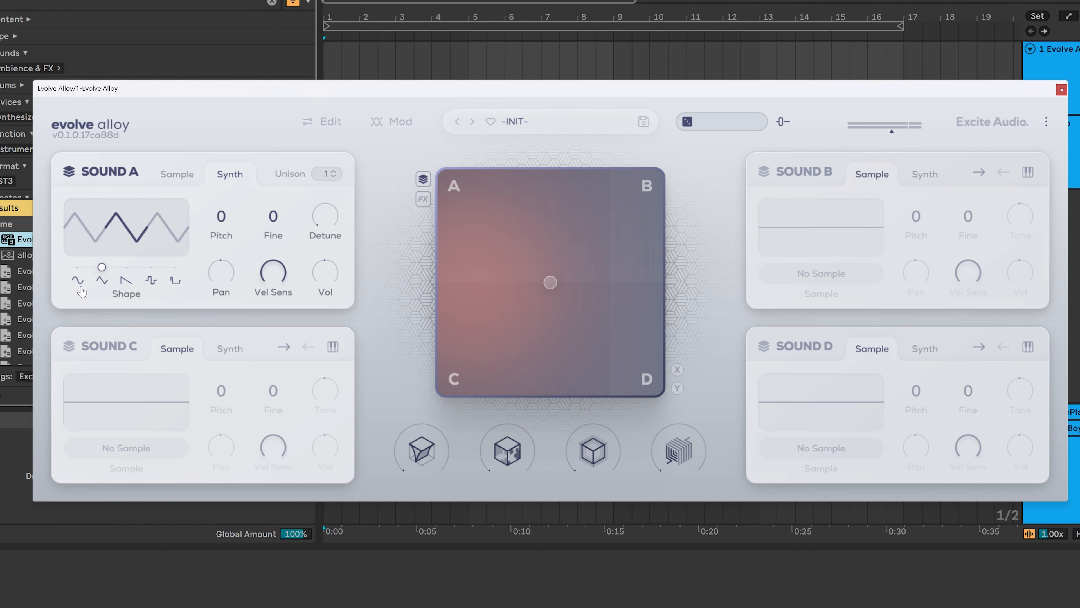
pyautogui.click(150, 280)
pyautogui.moveTo(150, 282)
pyautogui.mouseDown()
pyautogui.moveTo(79, 281)
pyautogui.moveTo(180, 275)
pyautogui.moveTo(153, 283)
pyautogui.mouseUp()
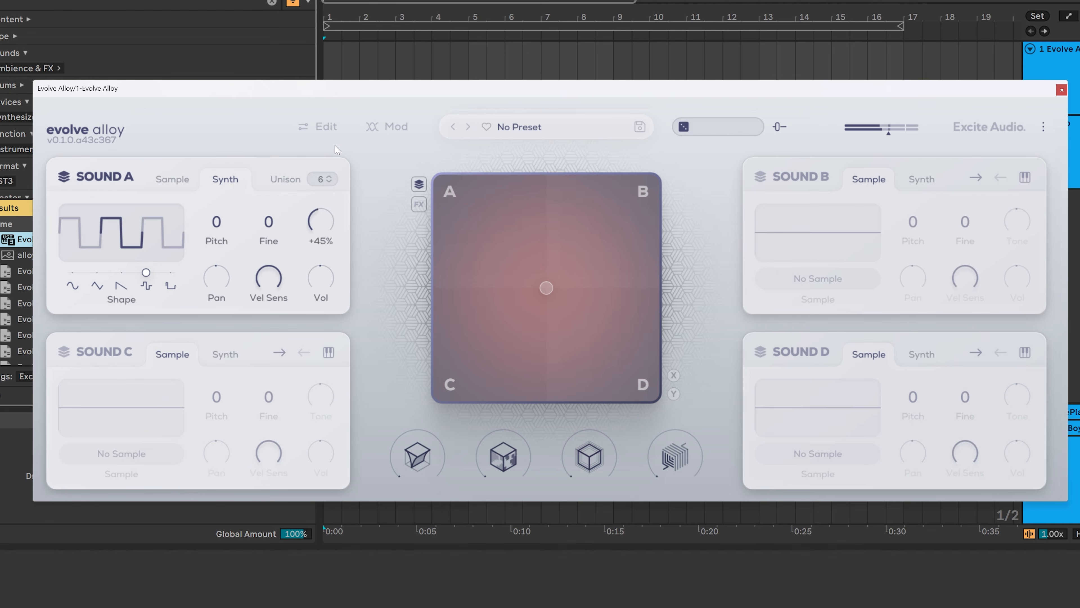
# Adjust the number of unison voices for Sound A's synth oscillator
pyautogui.moveTo(320, 183)
pyautogui.mouseDown()
pyautogui.moveTo(344, 85)
pyautogui.moveTo(327, 200)
pyautogui.mouseUp()
pyautogui.moveTo(299, 229)
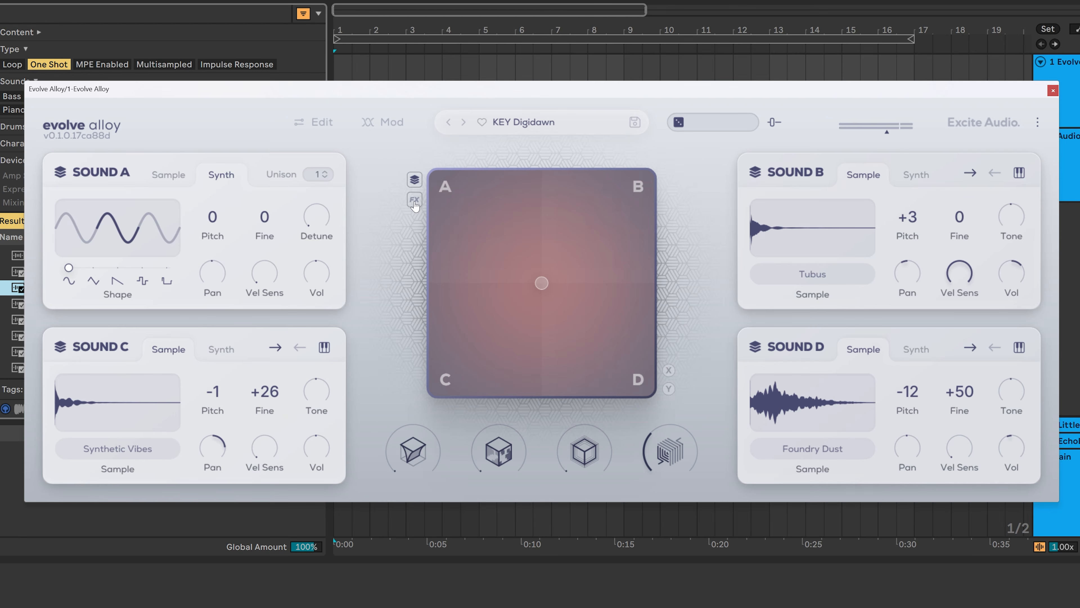
# Set the XY pad to control the sound layers and try its blend point around the centre
pyautogui.click(408, 182)
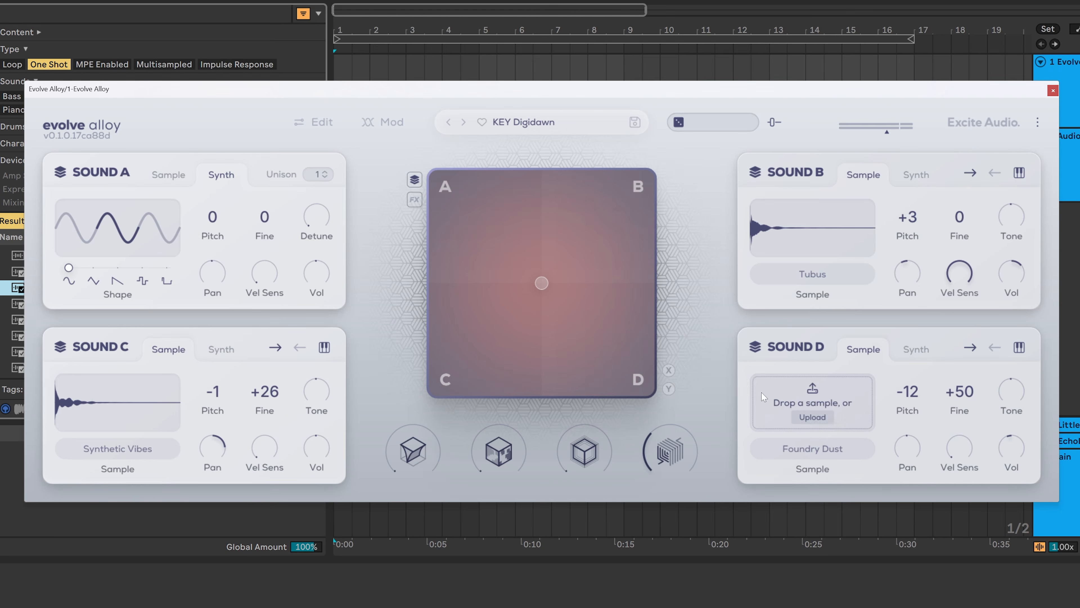
pyautogui.moveTo(784, 247)
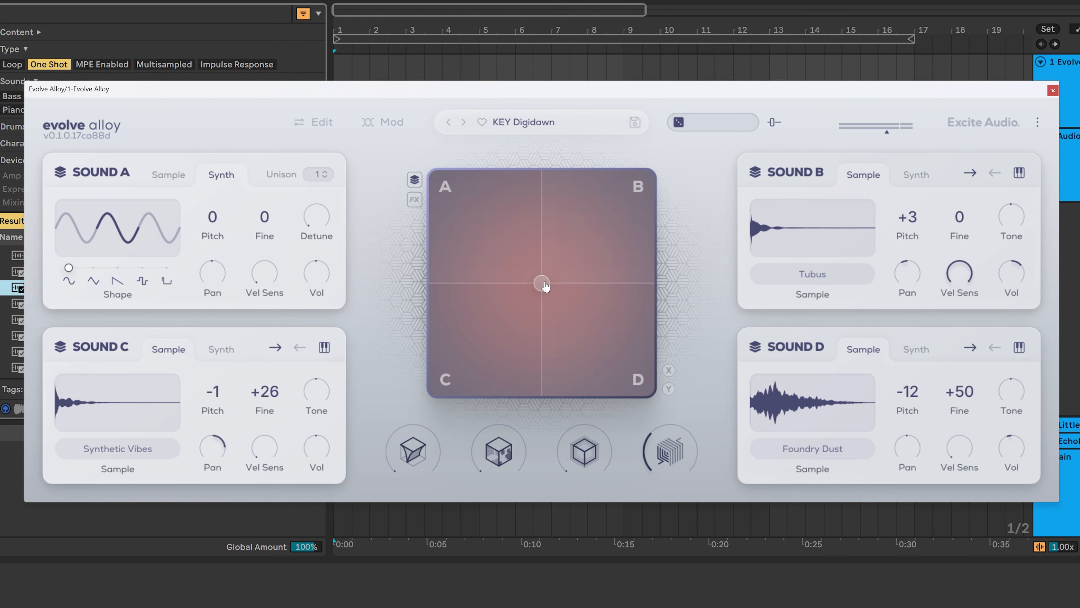
pyautogui.moveTo(542, 286)
pyautogui.mouseDown()
pyautogui.moveTo(532, 296)
pyautogui.moveTo(524, 231)
pyautogui.moveTo(573, 309)
pyautogui.moveTo(595, 259)
pyautogui.moveTo(508, 283)
pyautogui.moveTo(534, 247)
pyautogui.moveTo(539, 290)
pyautogui.mouseUp()
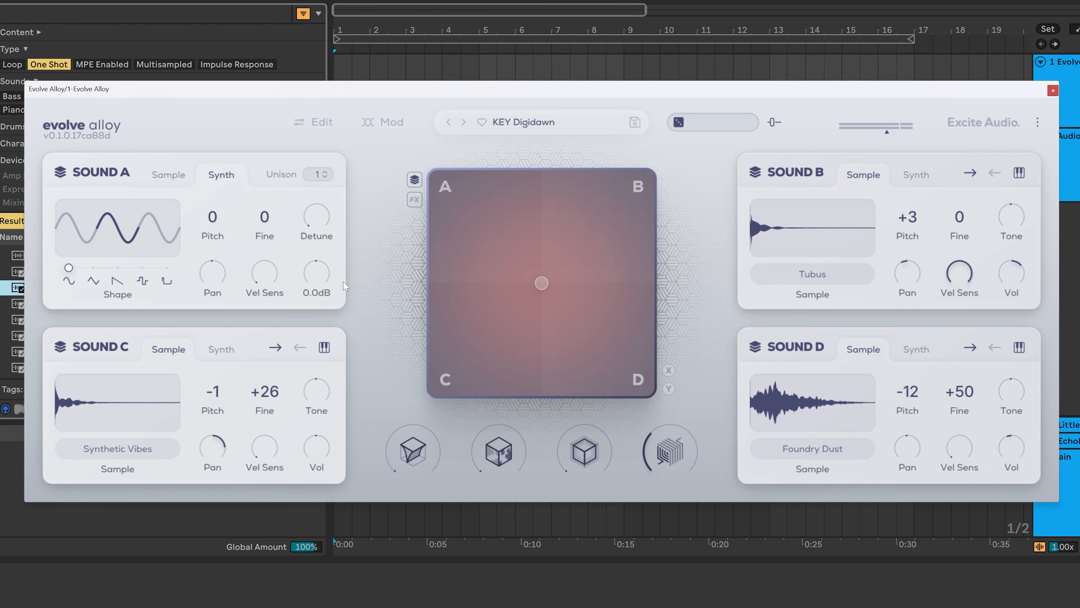
# Move the XY pad's blend point to corner A, across to corner B, and back to a spot between the centre and corner C
pyautogui.moveTo(801, 246)
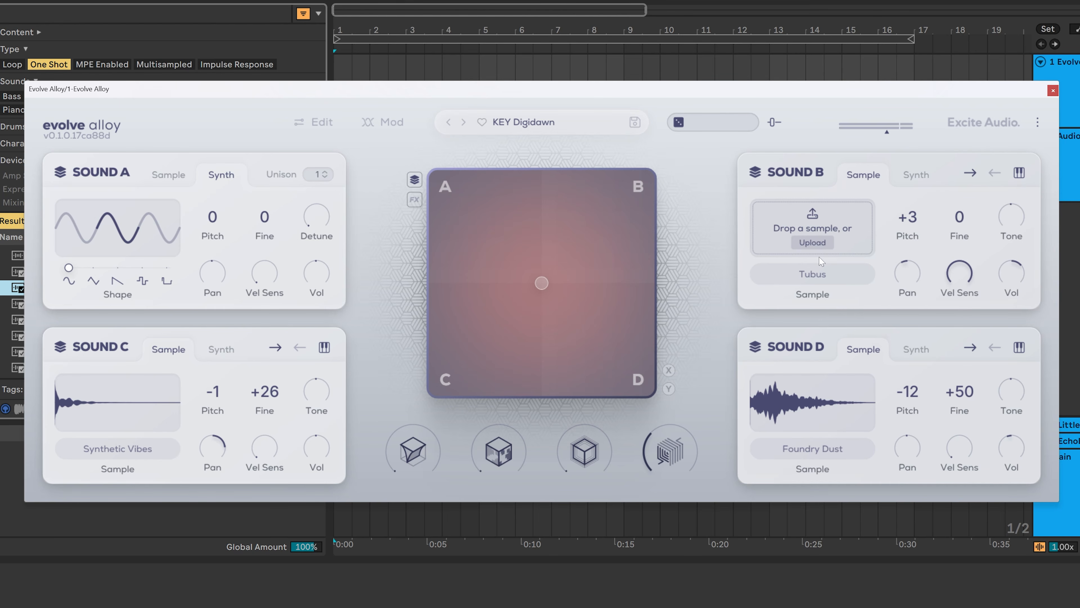
pyautogui.moveTo(995, 280)
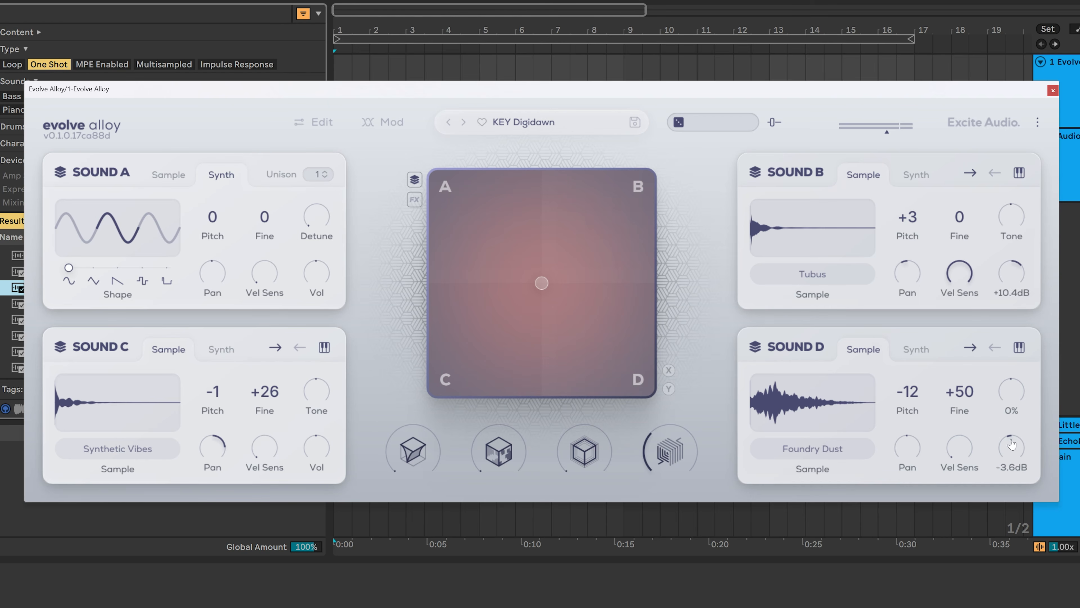
pyautogui.moveTo(316, 458)
pyautogui.moveTo(321, 267)
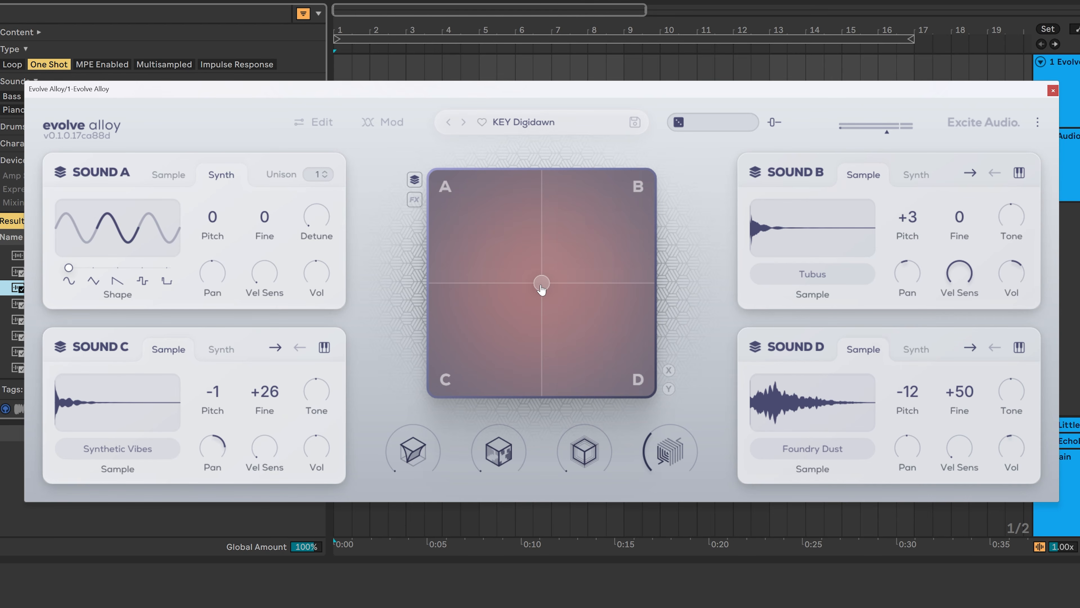
pyautogui.moveTo(542, 282); pyautogui.dragTo(428, 172)
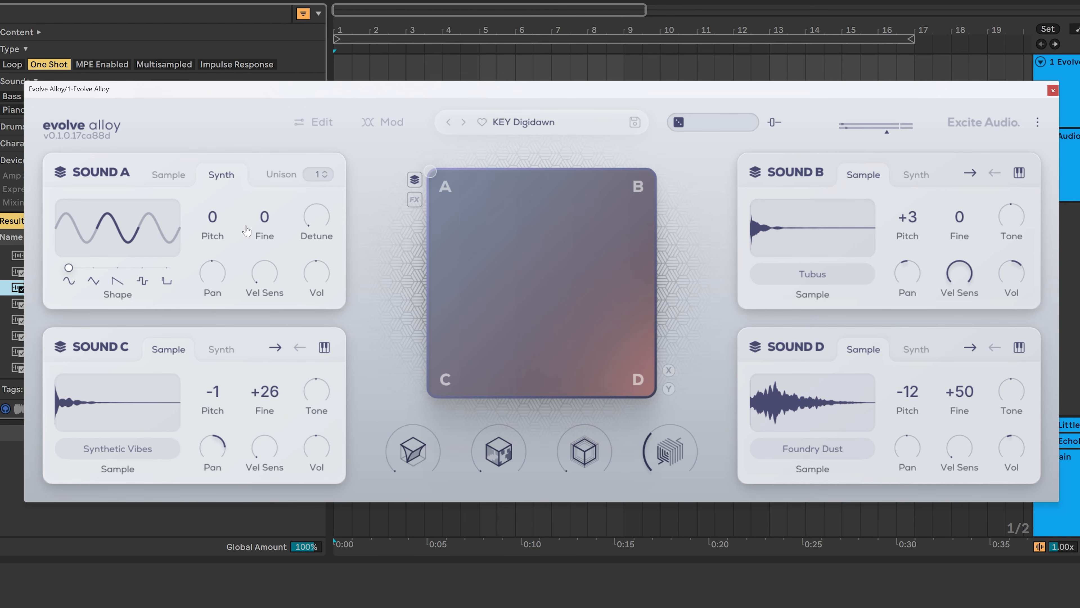
pyautogui.moveTo(430, 172); pyautogui.dragTo(655, 171)
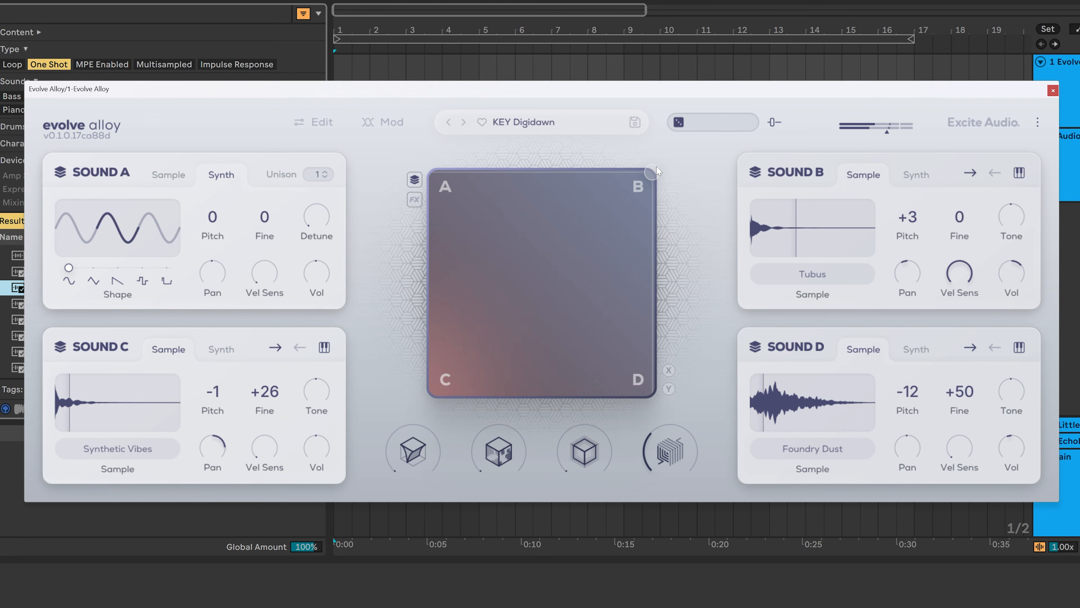
pyautogui.moveTo(654, 175); pyautogui.dragTo(514, 325)
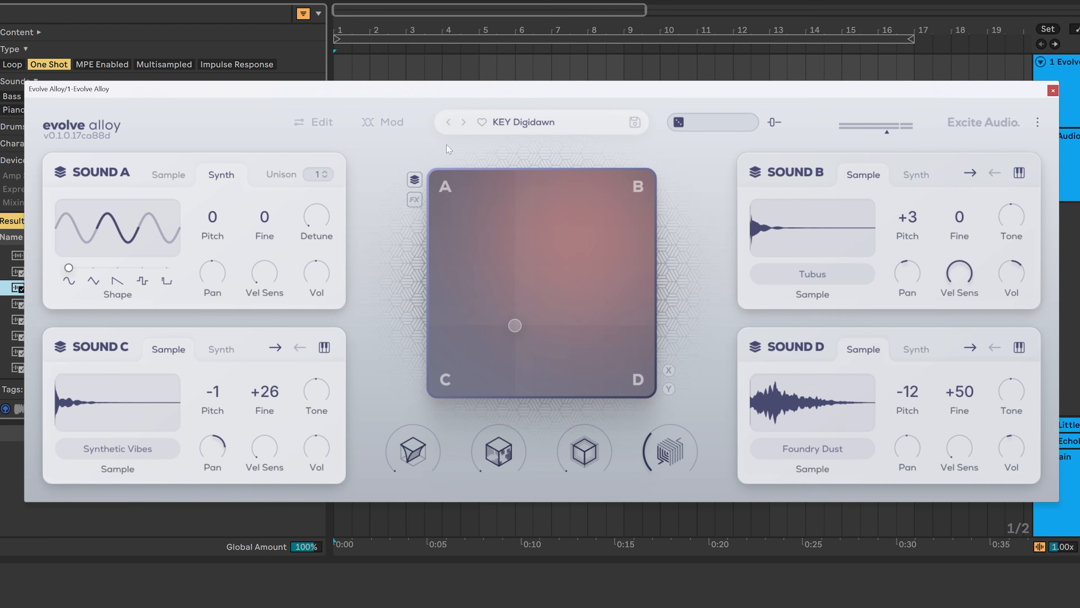
# Browse the preset categories from Bass, Bell, Experimental and FX through to Texture to examine the available presets
pyautogui.click(522, 127)
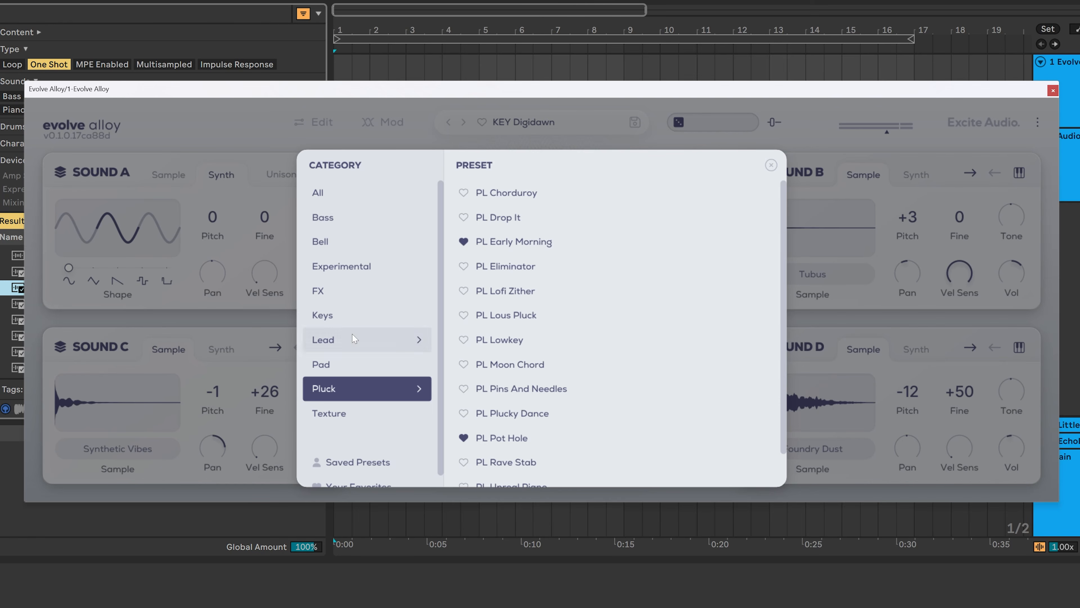
pyautogui.click(374, 224)
pyautogui.click(361, 242)
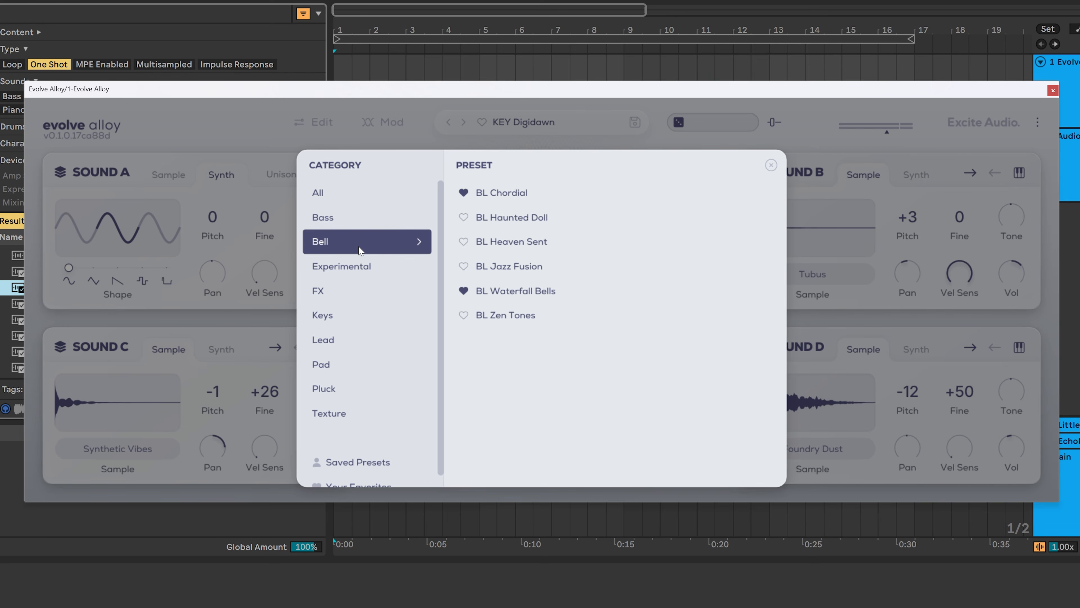
pyautogui.click(360, 267)
pyautogui.click(358, 291)
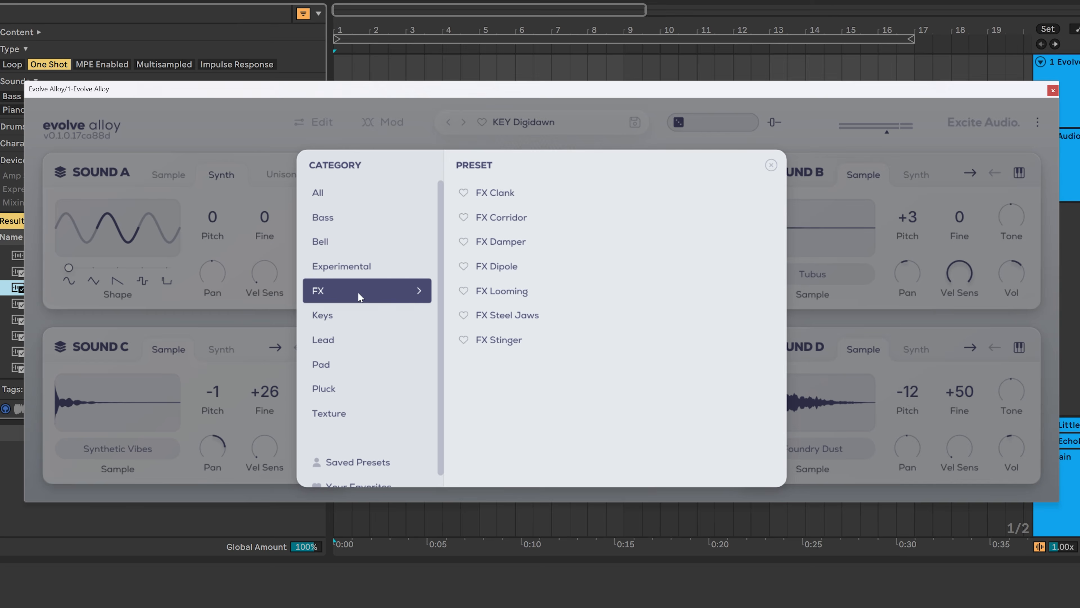
pyautogui.click(359, 315)
pyautogui.click(357, 340)
pyautogui.click(355, 374)
pyautogui.click(357, 389)
pyautogui.click(357, 421)
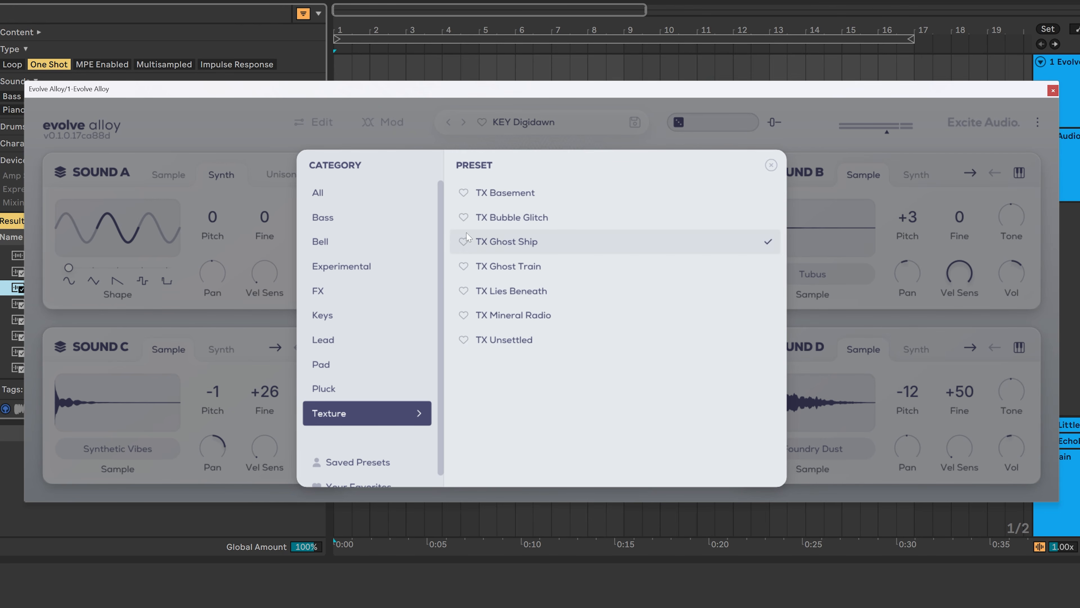
# Mark the TX Ghost Ship texture preset as a favourite, and view the favourites and saved preset lists
pyautogui.click(462, 242)
pyautogui.scroll(-1, 340, 443)
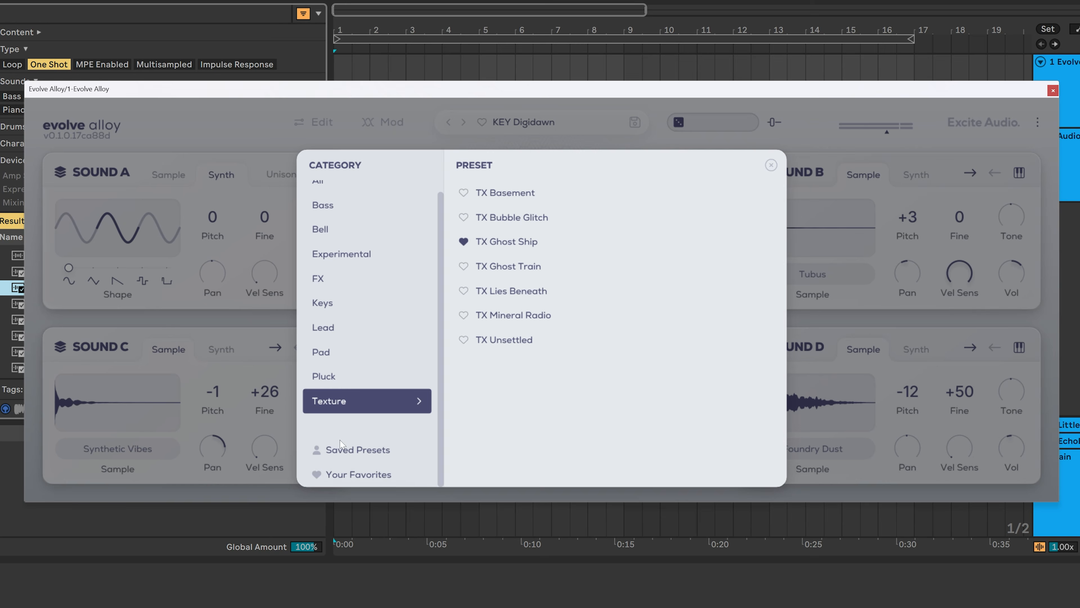
pyautogui.click(342, 476)
pyautogui.click(376, 450)
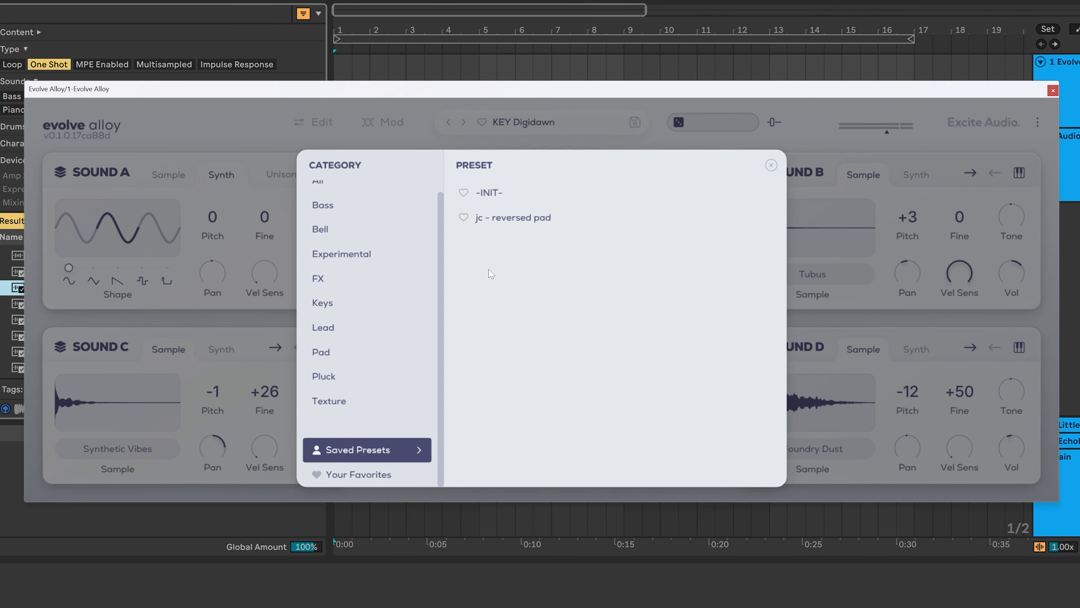
# Load the pluck preset PL Pot Hole, and replace it with the bell preset BL Waterfall Bells
pyautogui.click(426, 150)
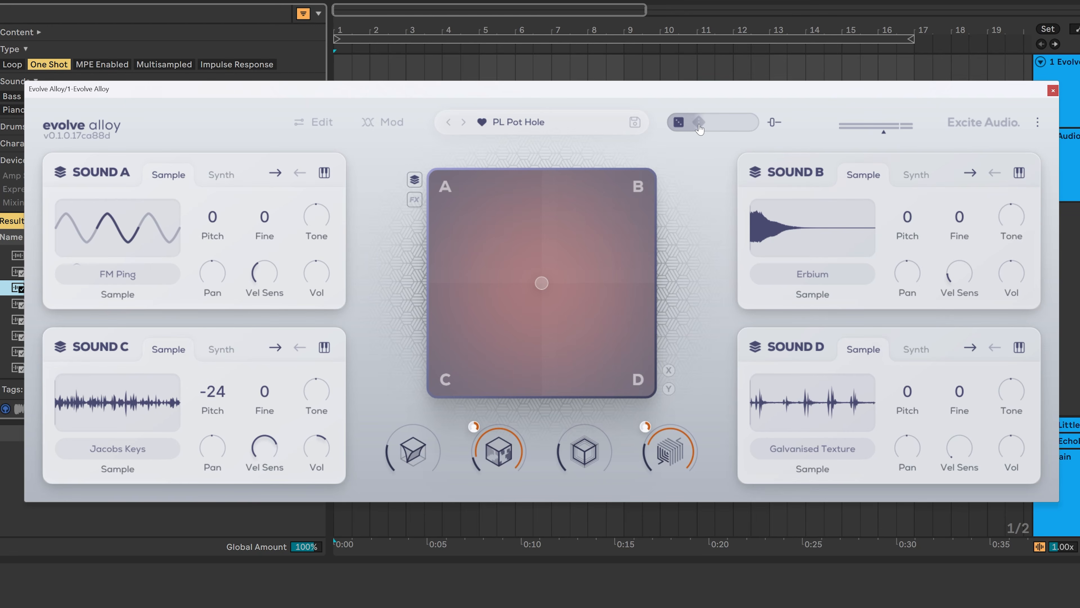
pyautogui.click(678, 123)
pyautogui.click(502, 122)
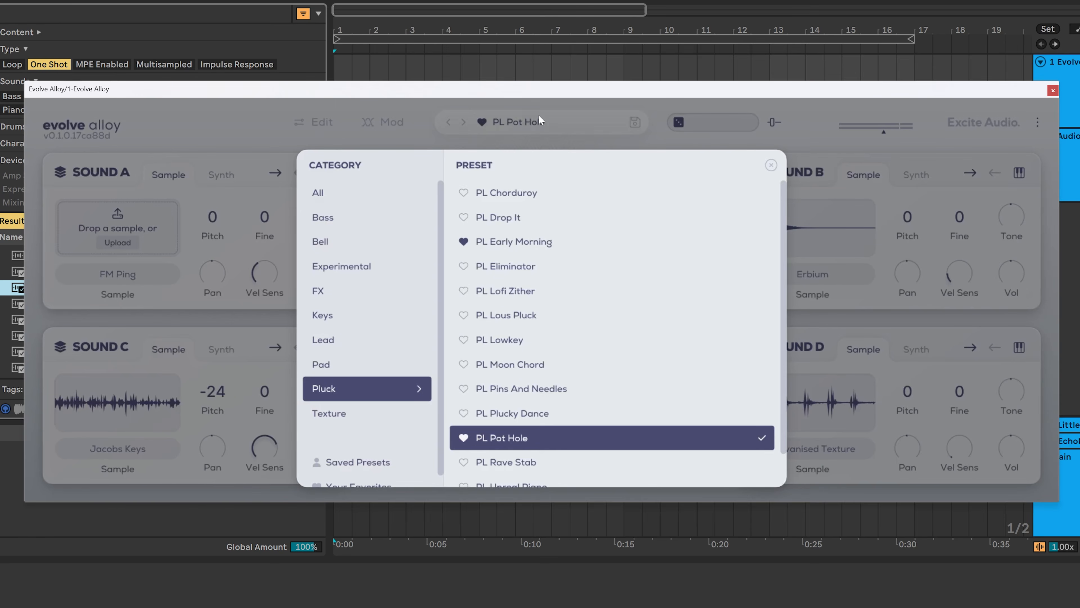
pyautogui.click(380, 255)
pyautogui.click(517, 291)
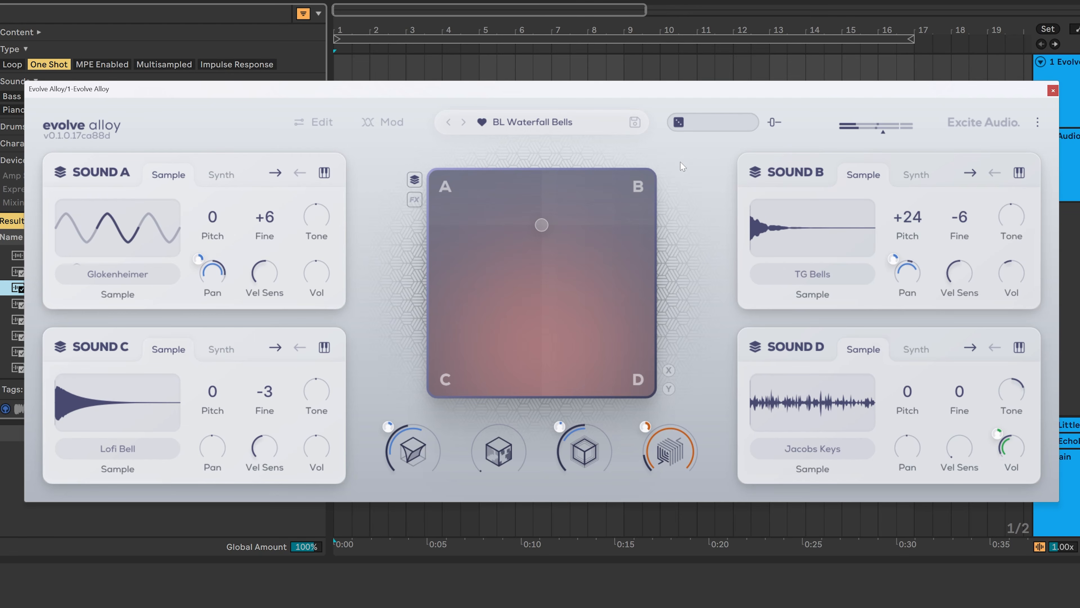
# Randomize the BL Waterfall Bells preset three times with a slight randomization amount
pyautogui.moveTo(690, 131)
pyautogui.click(689, 127)
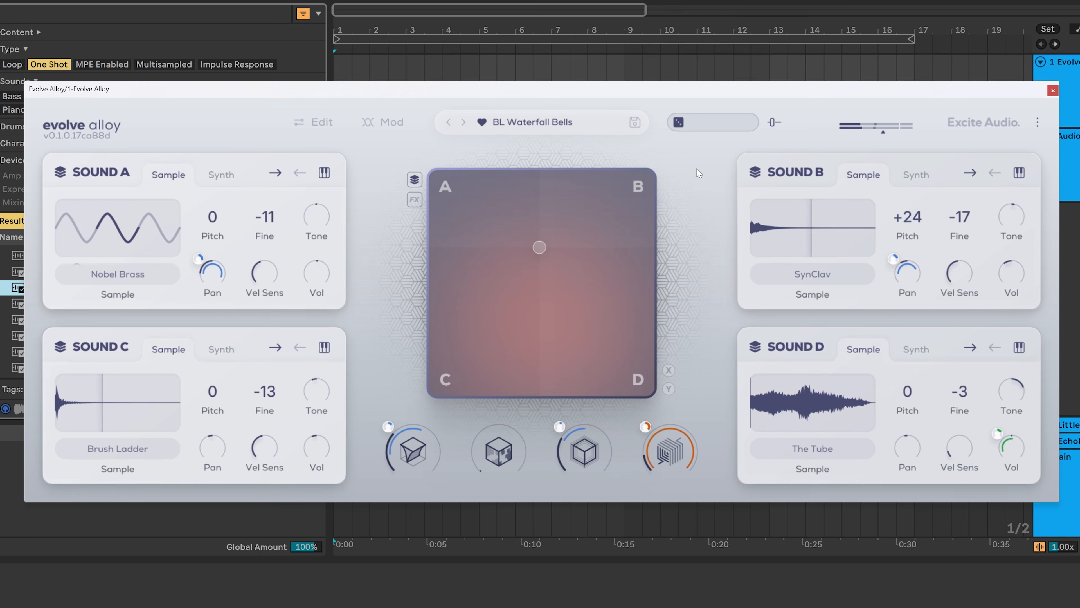
pyautogui.click(689, 127)
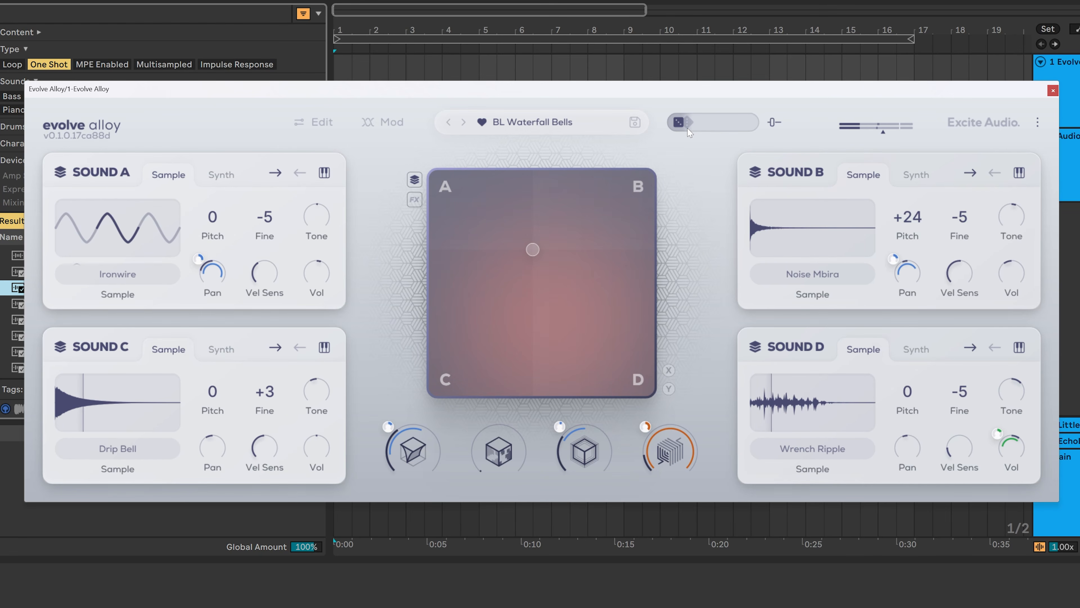
pyautogui.click(688, 128)
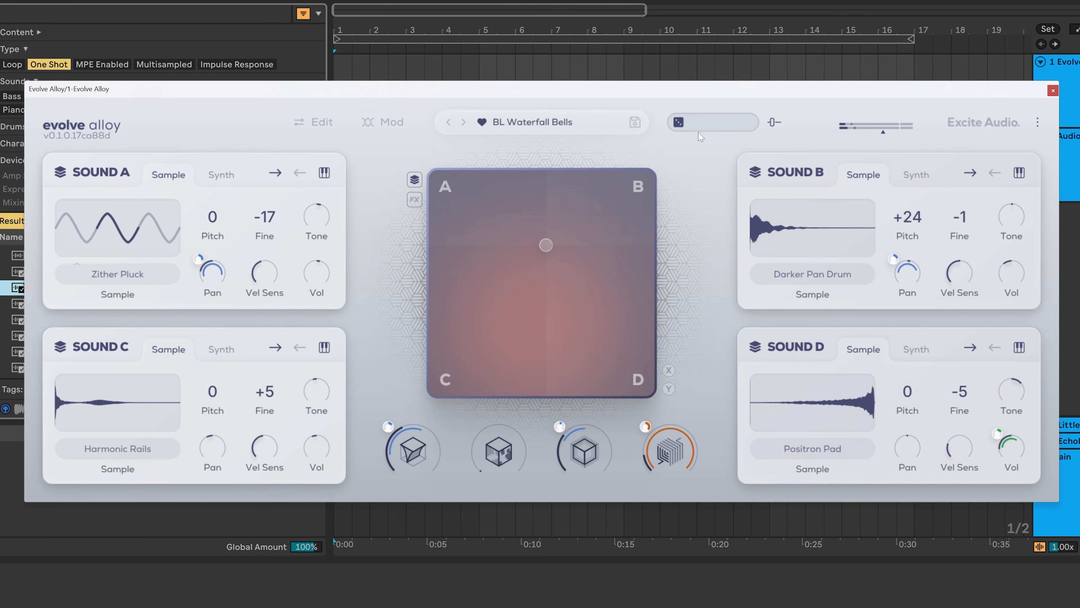
# Randomize the sound layers four more times with the randomization amount near its maximum
pyautogui.click(755, 127)
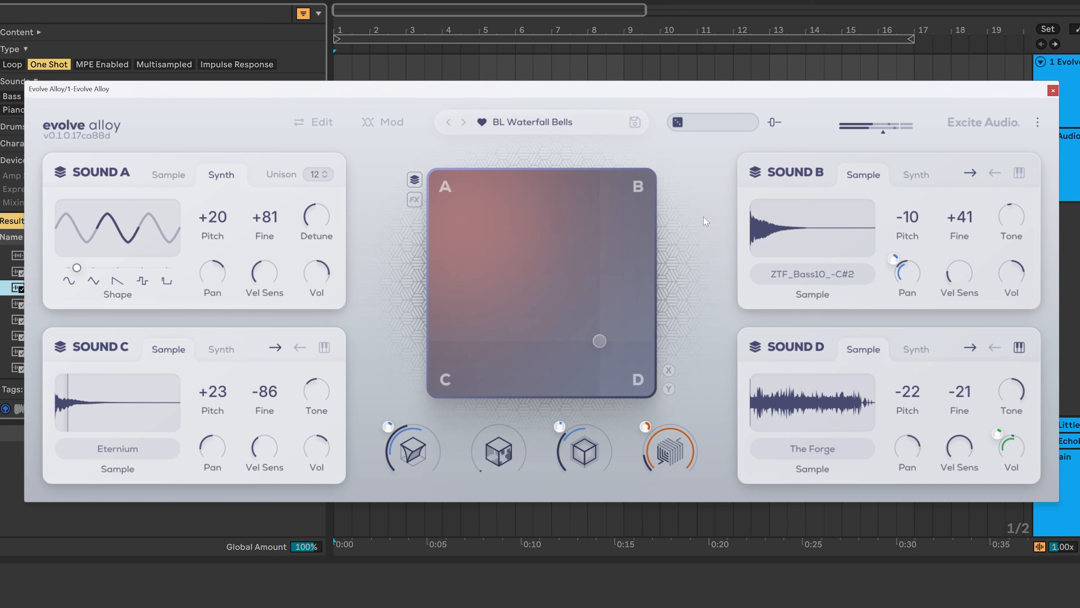
pyautogui.click(754, 126)
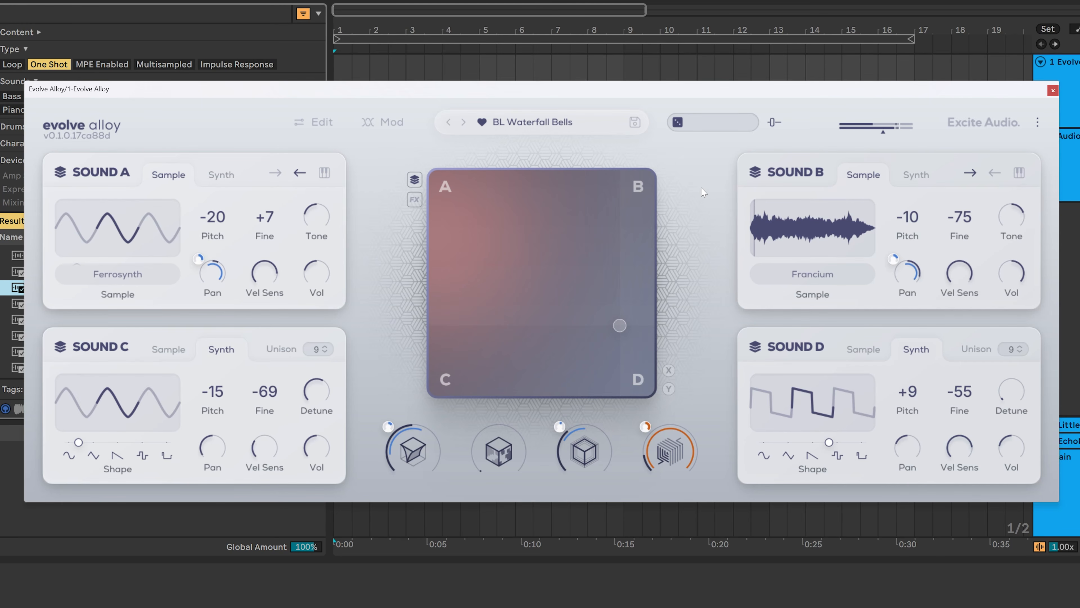
pyautogui.moveTo(677, 121); pyautogui.dragTo(754, 122)
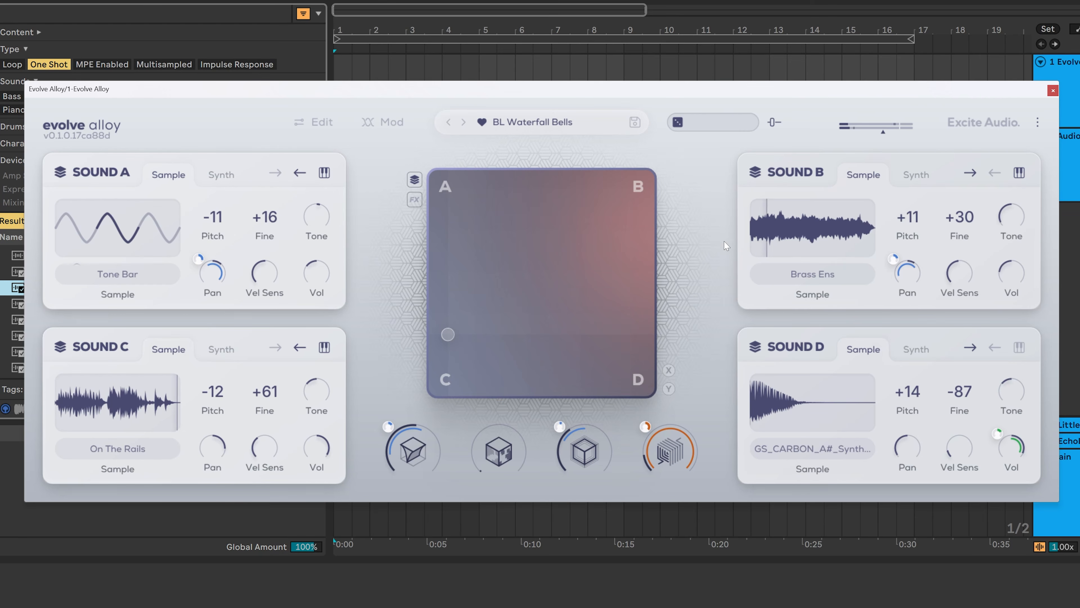
pyautogui.moveTo(677, 122); pyautogui.dragTo(748, 123)
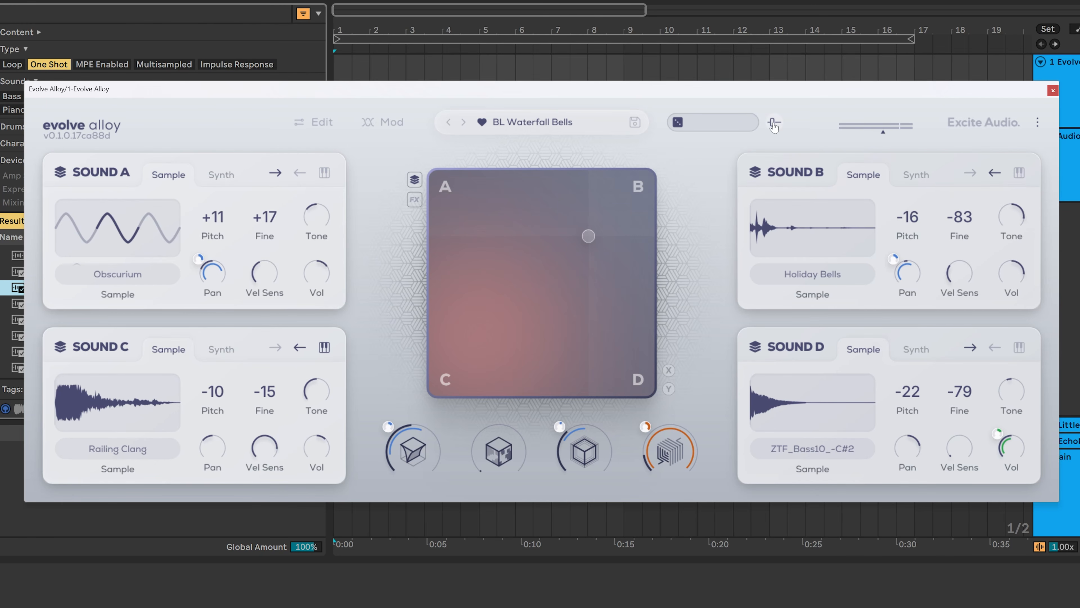
# Exclude Sound C, Sound D and Effects from randomization, and randomize the remaining layers at a high amount
pyautogui.moveTo(774, 124)
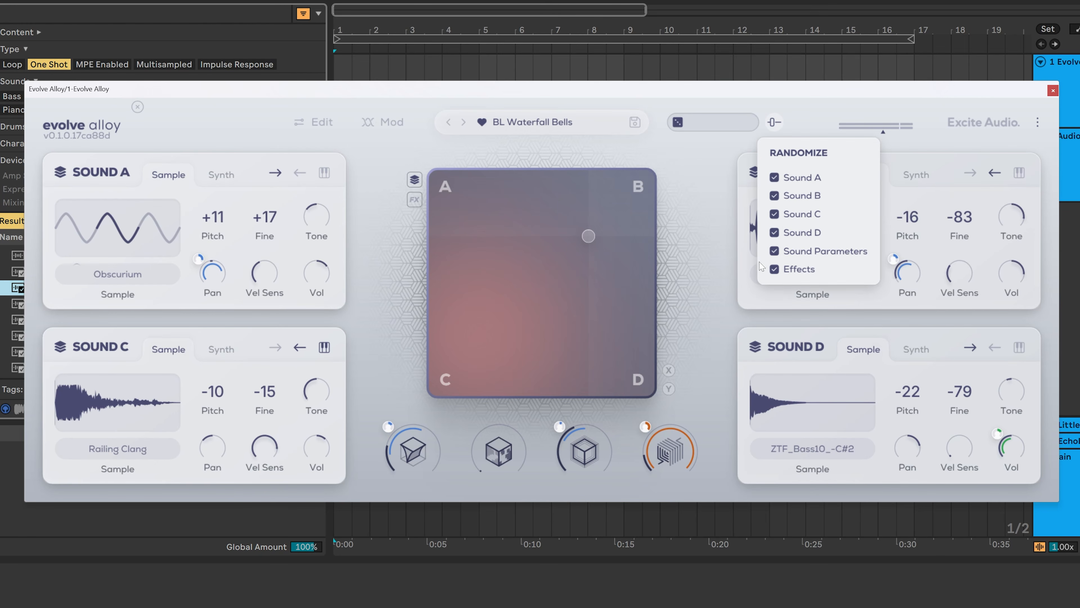
pyautogui.click(774, 271)
pyautogui.click(774, 214)
pyautogui.click(775, 232)
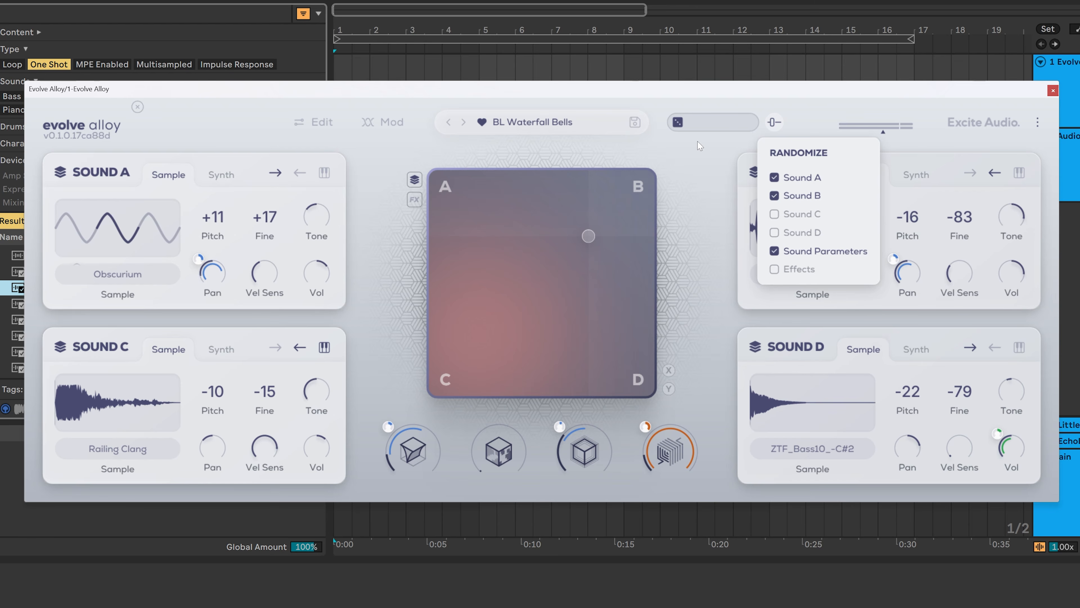
pyautogui.click(704, 152)
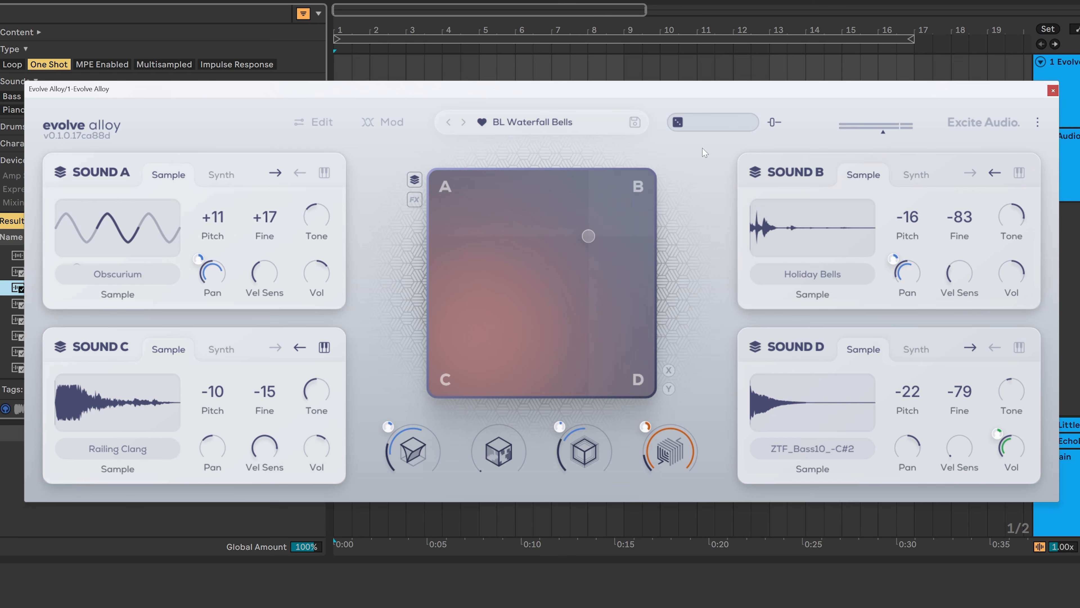
pyautogui.click(752, 125)
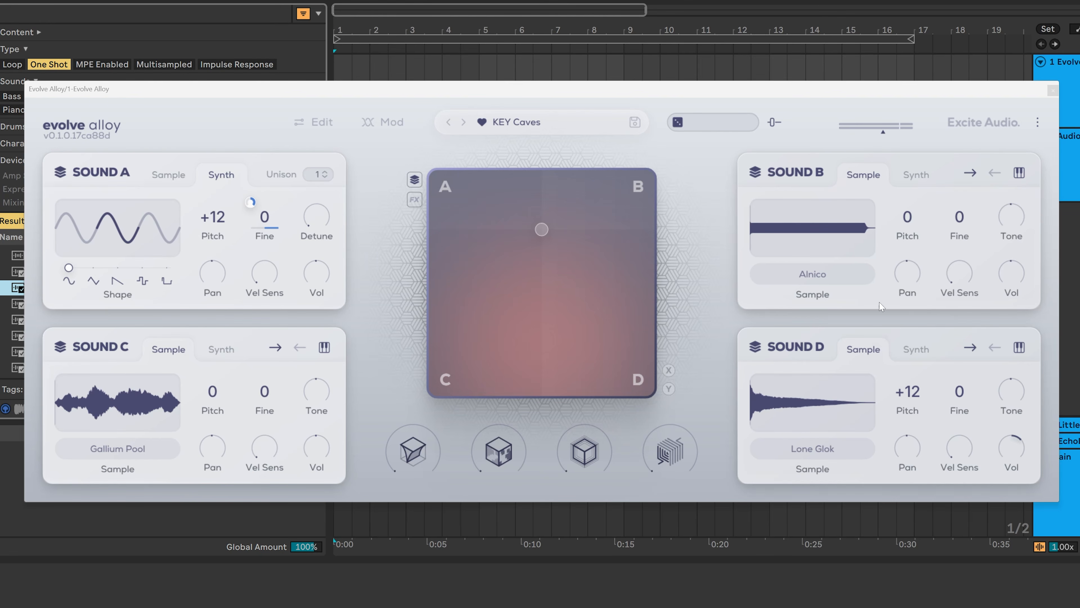
# Turn on Tooltips in the settings, and view the explanation of Sound C's Tone control
pyautogui.click(1038, 123)
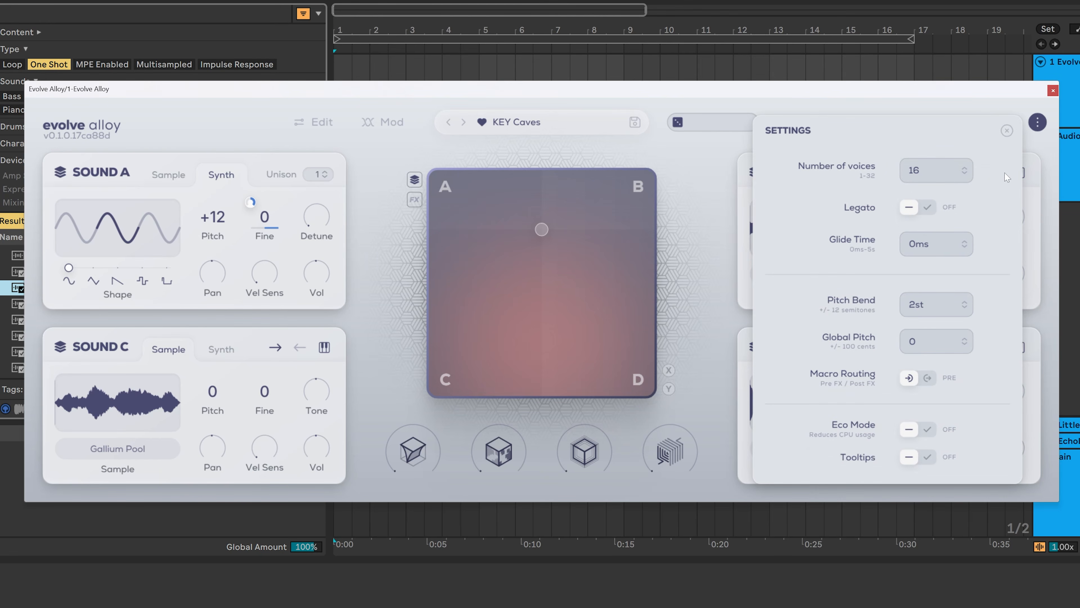
pyautogui.click(928, 457)
pyautogui.click(1007, 131)
pyautogui.moveTo(309, 397)
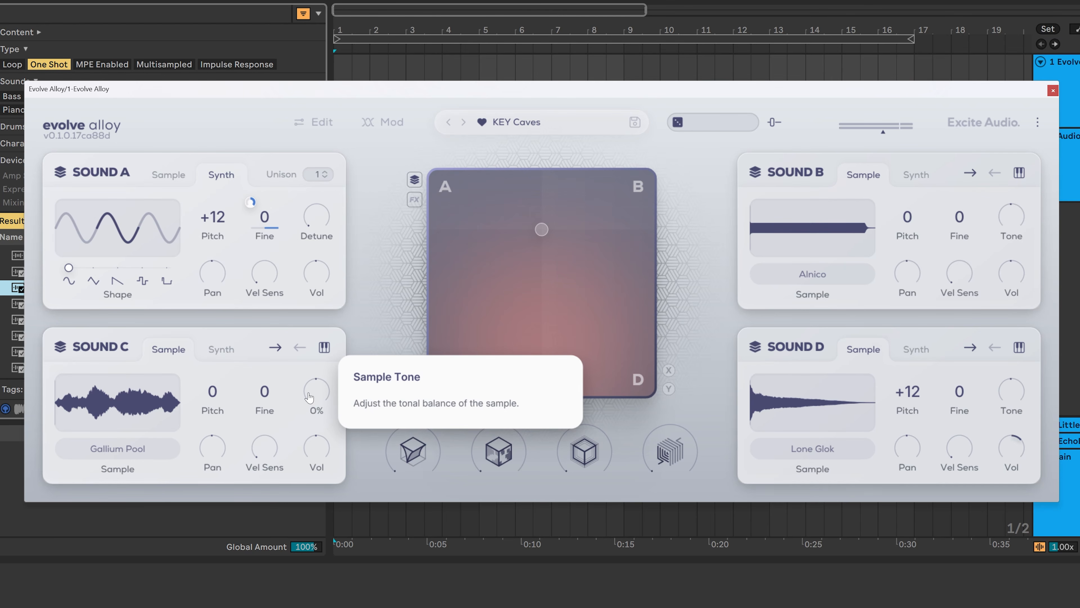
# Try the Sharpen macro at a high amount, and sweep the Rust macro up and back down to zero
pyautogui.moveTo(408, 450)
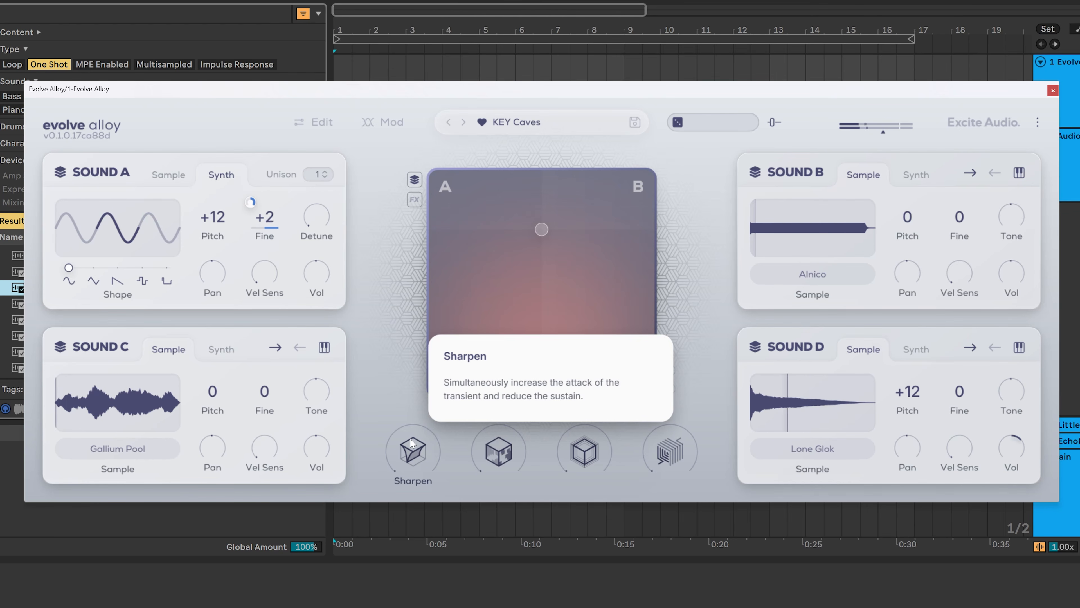
pyautogui.moveTo(415, 461); pyautogui.dragTo(425, 302)
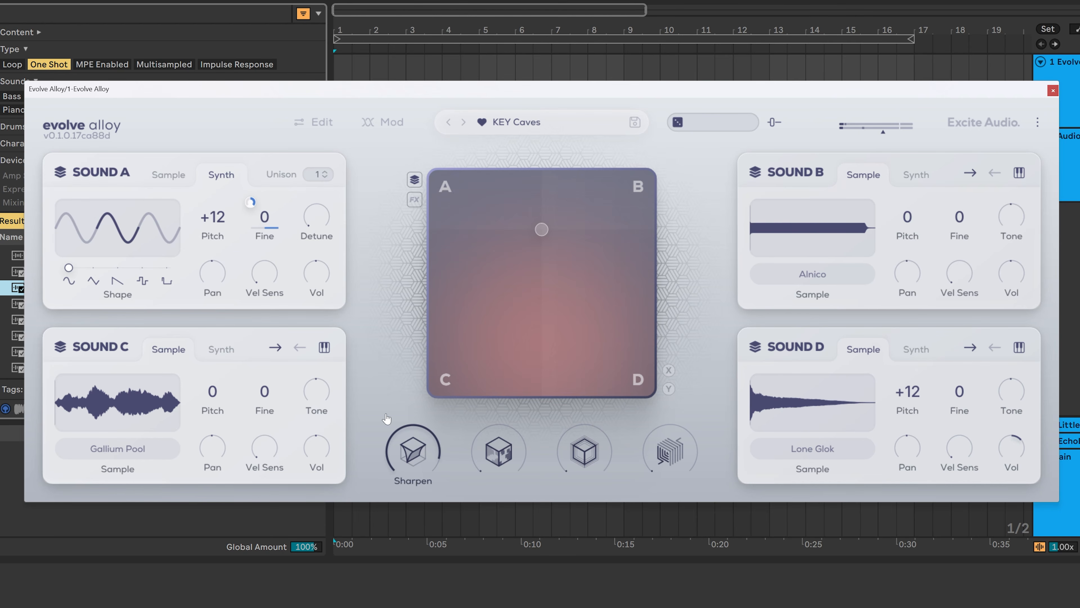
pyautogui.moveTo(386, 418)
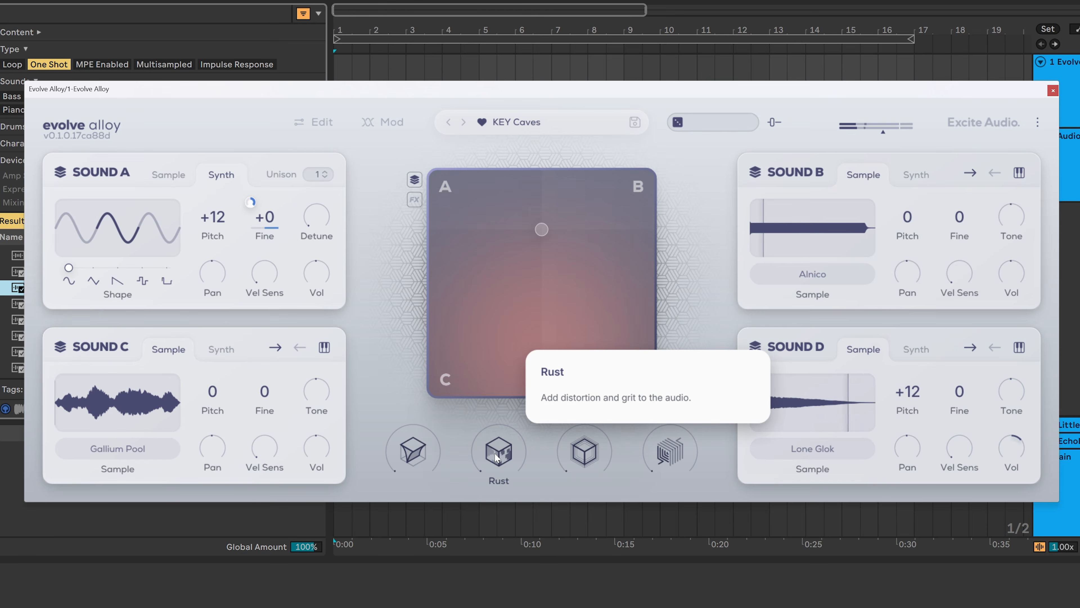
pyautogui.moveTo(495, 457); pyautogui.dragTo(526, 298)
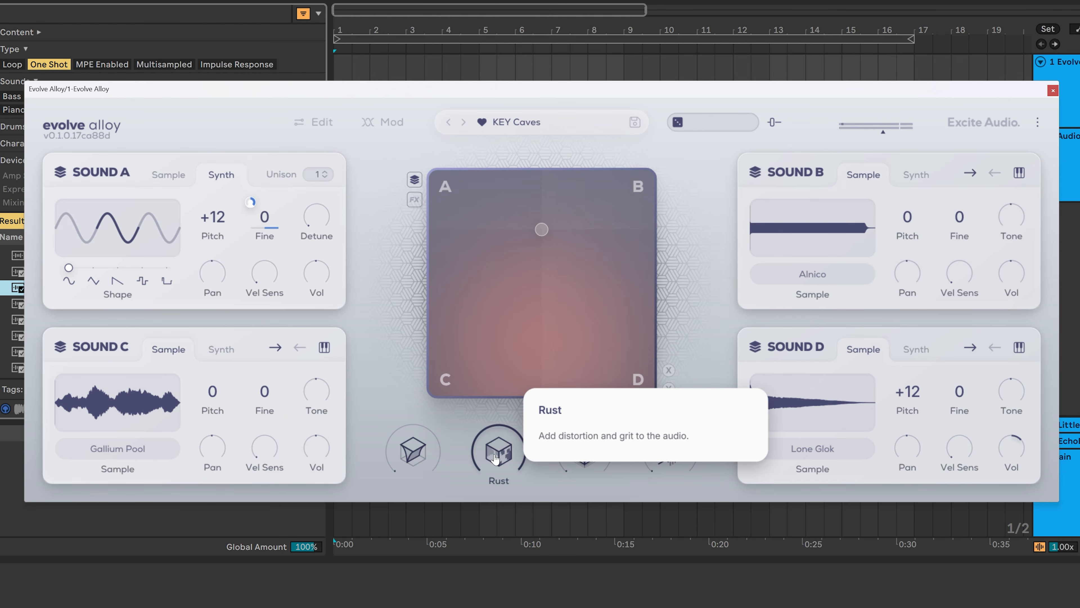
pyautogui.moveTo(495, 452); pyautogui.dragTo(523, 601)
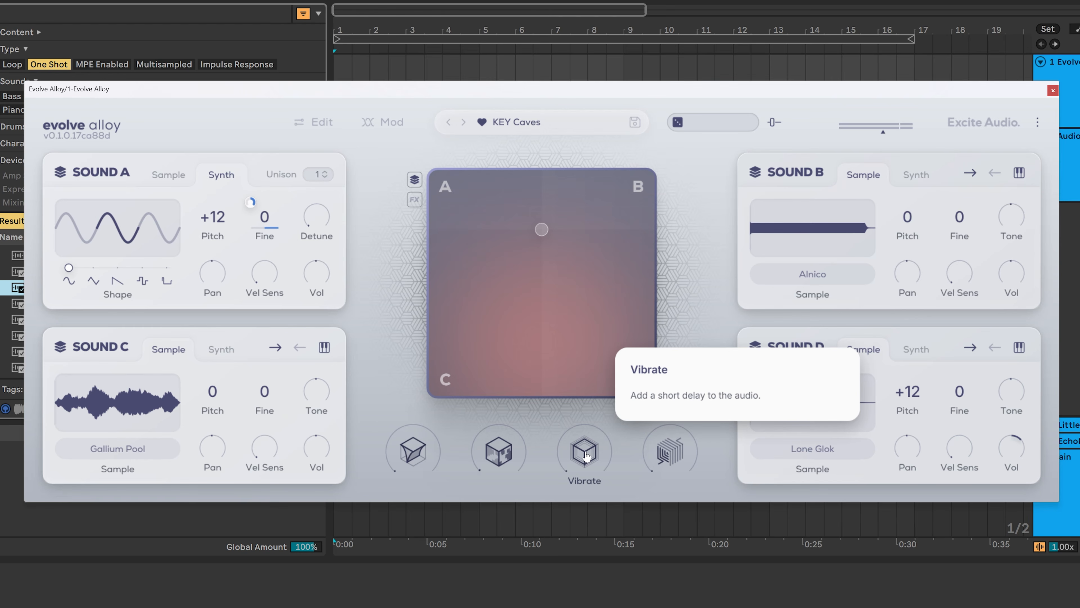
# Raise the Vibrate macro partway, and increase it further towards its maximum
pyautogui.moveTo(587, 456); pyautogui.dragTo(574, 322)
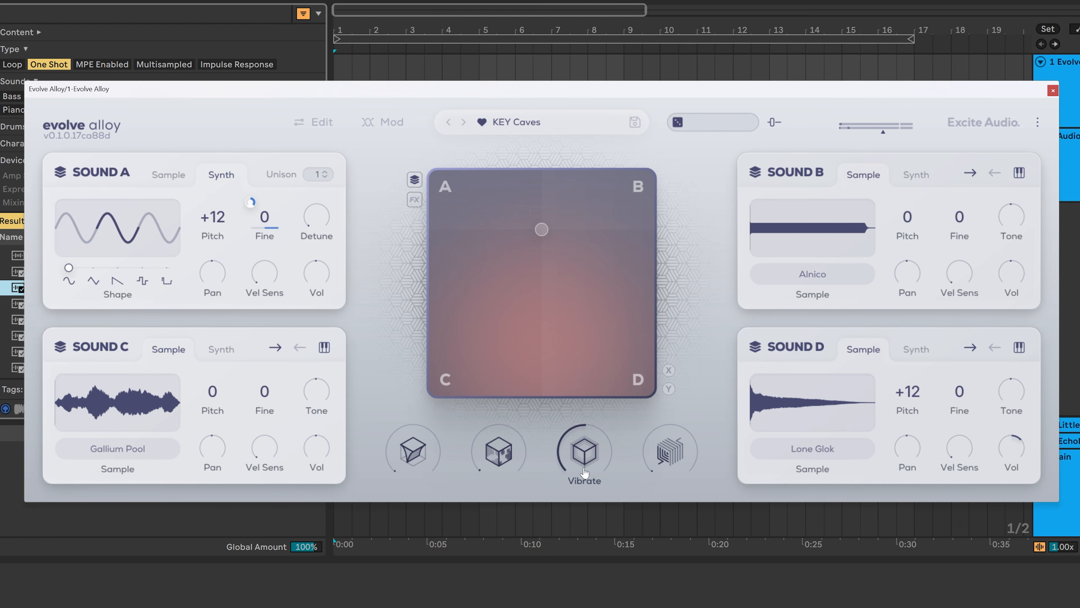
pyautogui.moveTo(584, 472); pyautogui.dragTo(603, 445)
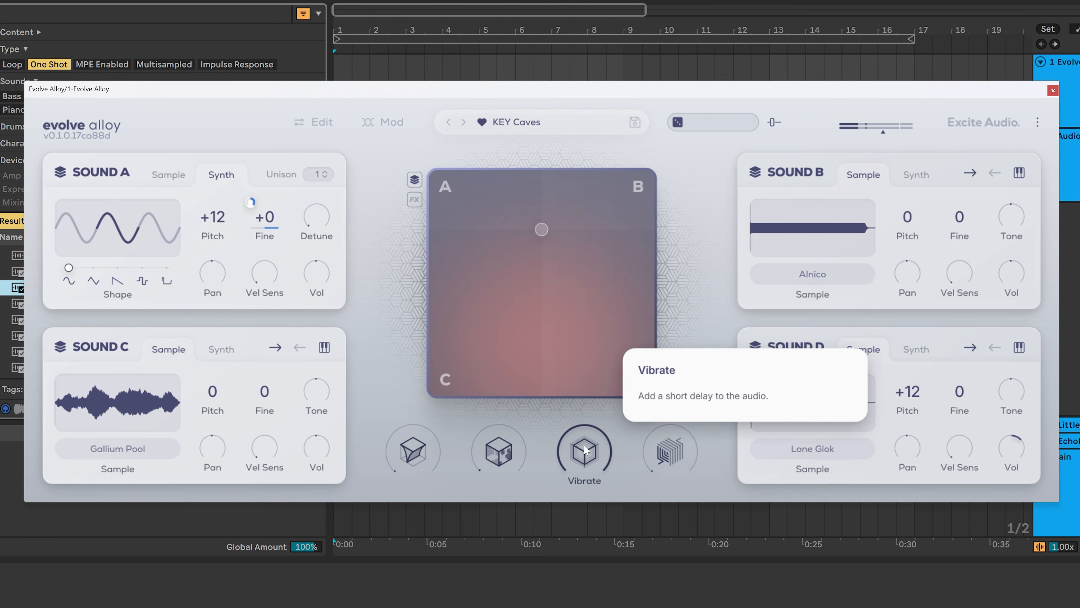
# Bring the Vibrate macro back down to zero, and raise the Spring macro to its maximum
pyautogui.moveTo(587, 447); pyautogui.dragTo(582, 601)
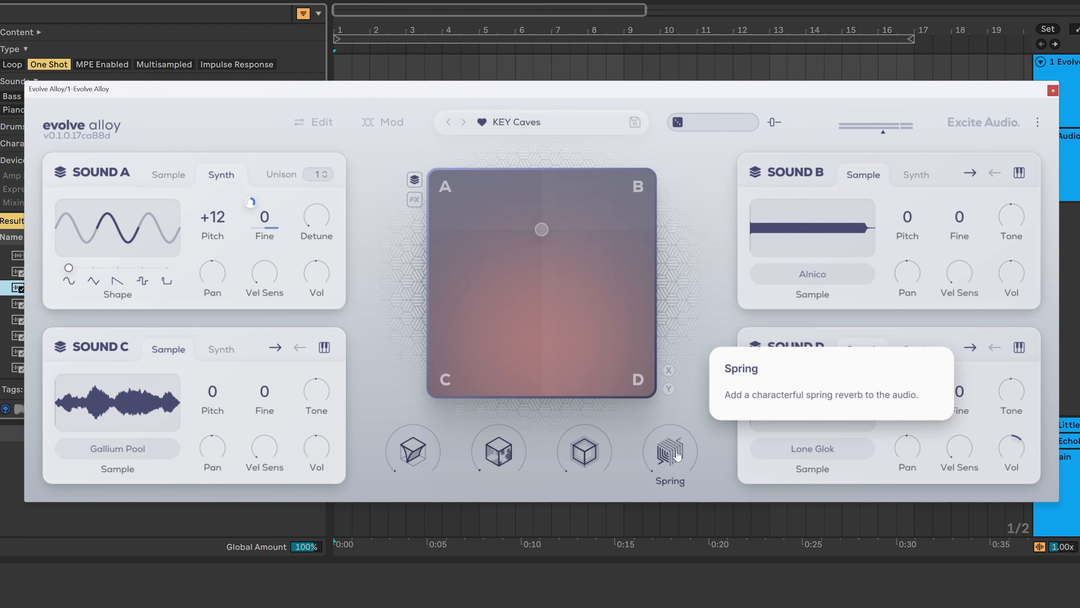
pyautogui.moveTo(672, 457); pyautogui.dragTo(672, 258)
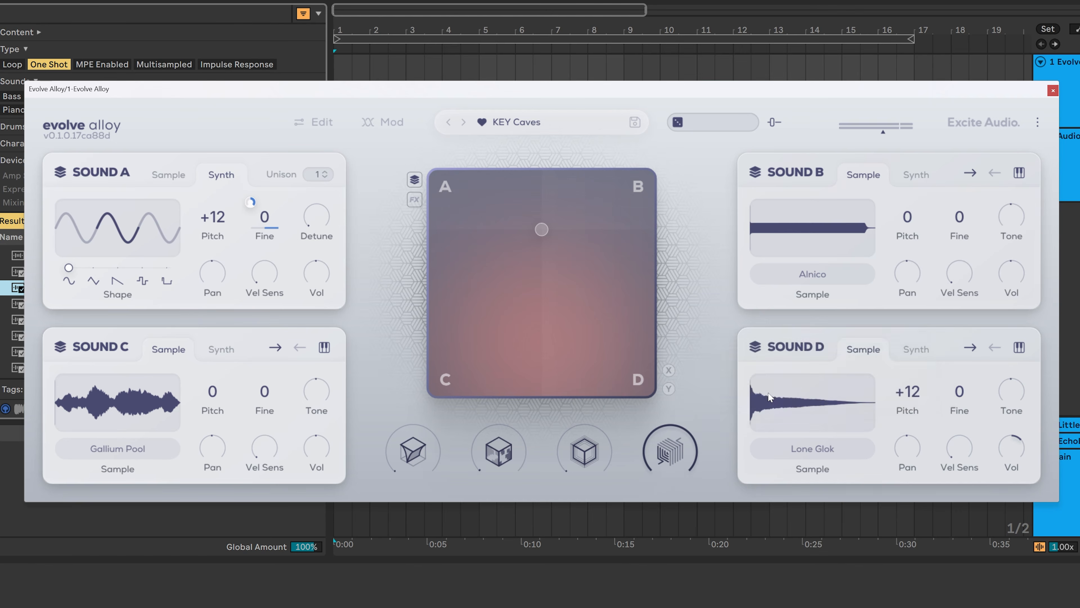
# Turn off Tooltips in the plugin settings
pyautogui.click(1037, 122)
pyautogui.click(908, 457)
pyautogui.click(1006, 130)
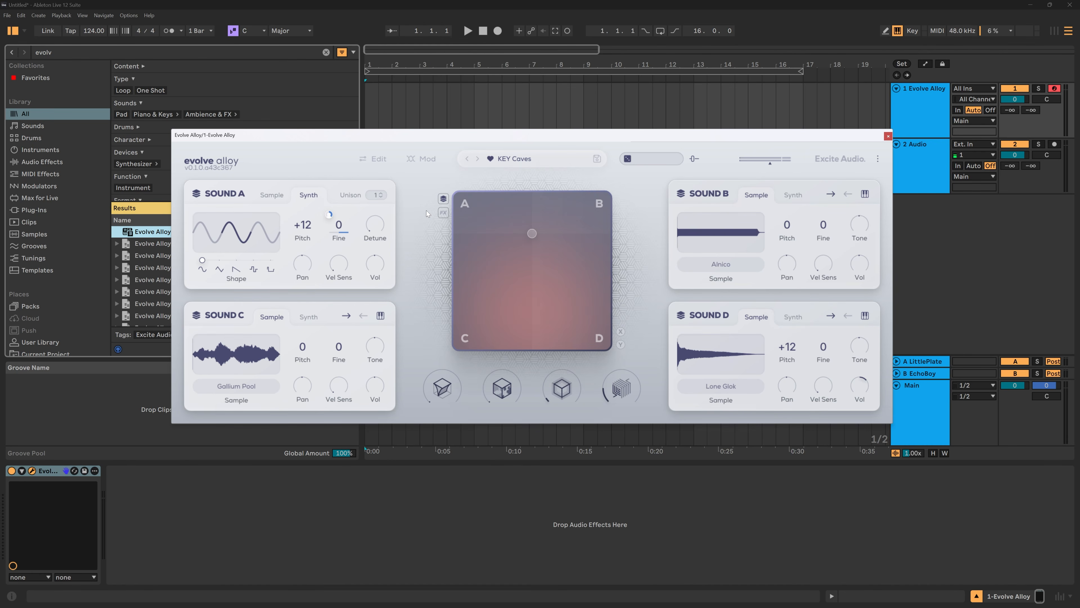
# Move the plugin window up, expand the Edit section, and show the settings of Filter 1
pyautogui.moveTo(432, 138); pyautogui.dragTo(430, 55)
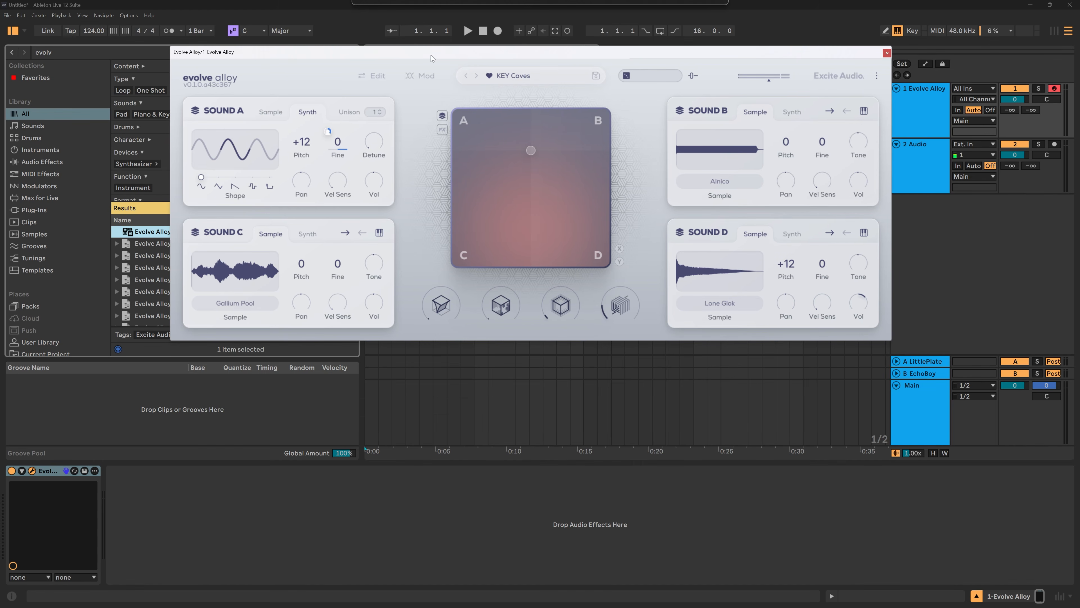
pyautogui.click(373, 79)
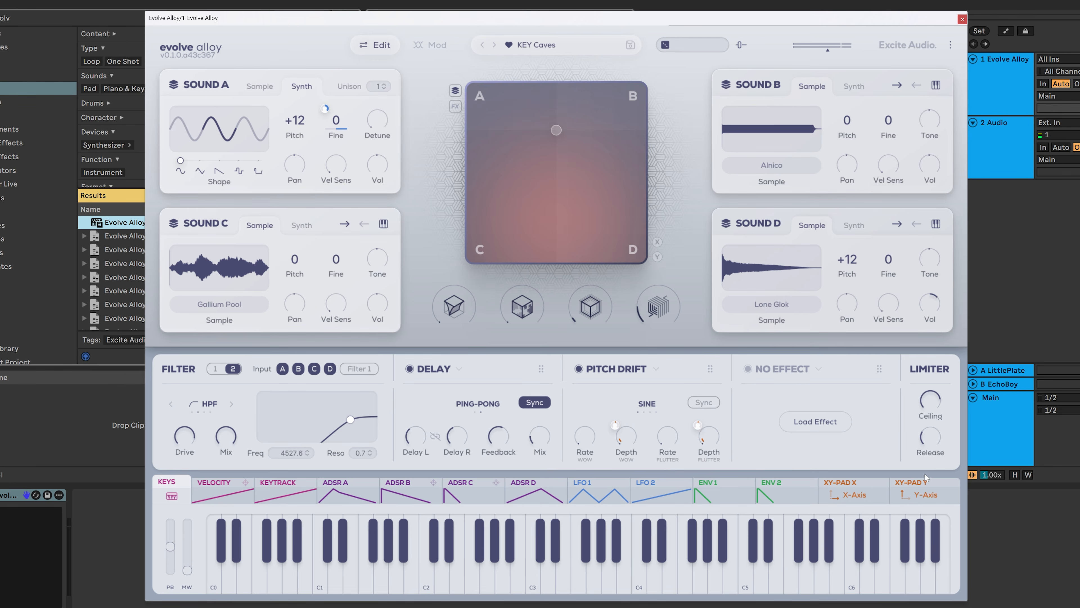
pyautogui.click(215, 370)
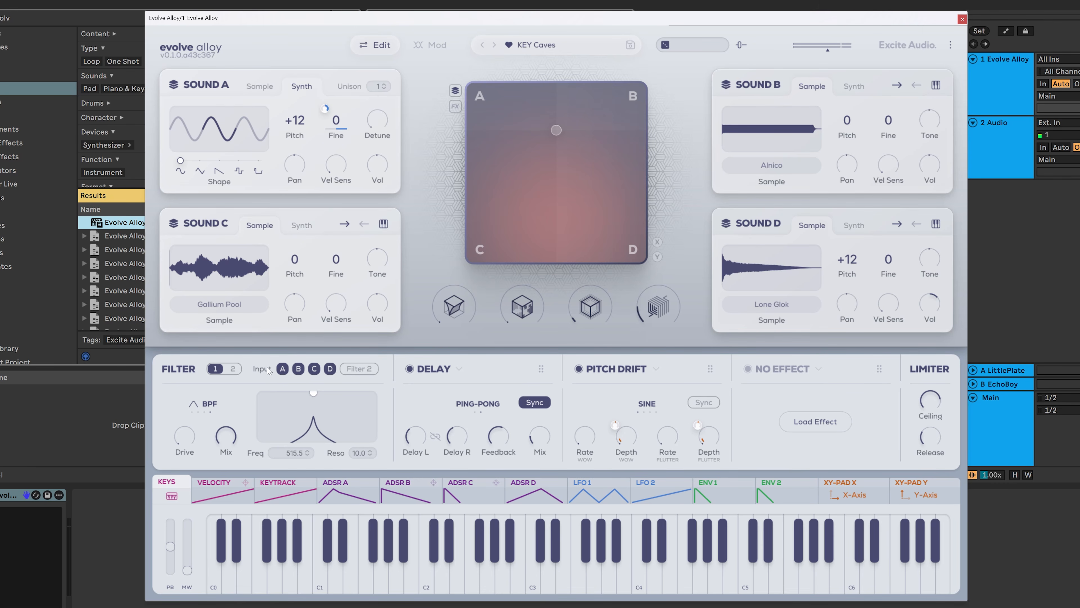
# Toggle inputs A, B, C and D of Filter 1 off and back on
pyautogui.click(283, 369)
pyautogui.click(298, 369)
pyautogui.click(314, 369)
pyautogui.click(330, 369)
pyautogui.click(283, 369)
pyautogui.click(298, 369)
pyautogui.click(314, 368)
pyautogui.click(330, 369)
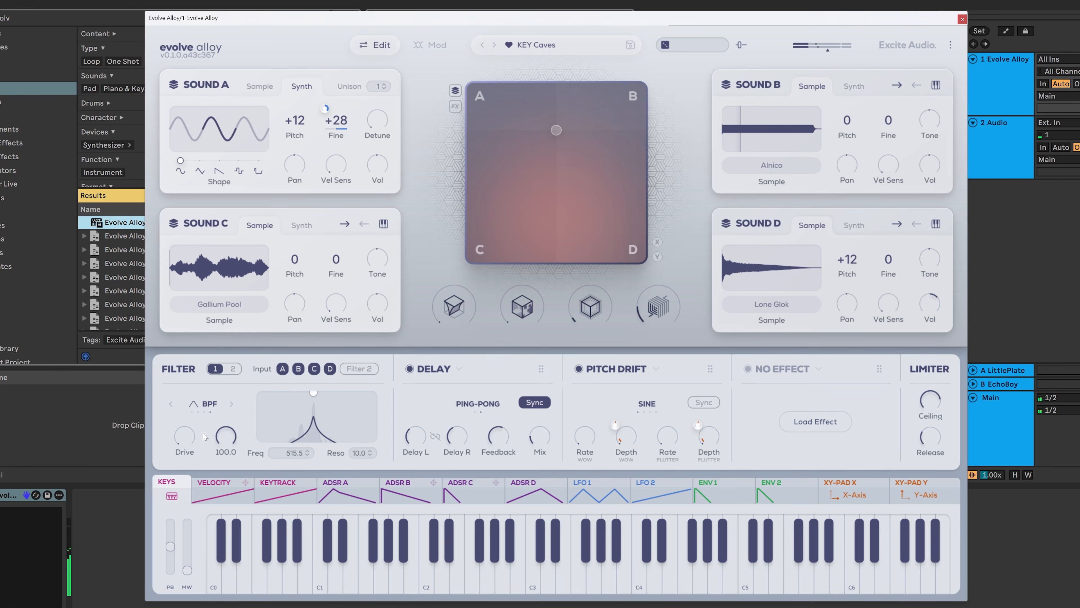
# Set Filter 1 to HPF with resonance 1.4 and frequency 929.8, fed only by inputs C and D
pyautogui.moveTo(268, 428); pyautogui.dragTo(283, 467)
pyautogui.click(232, 404)
pyautogui.click(232, 404)
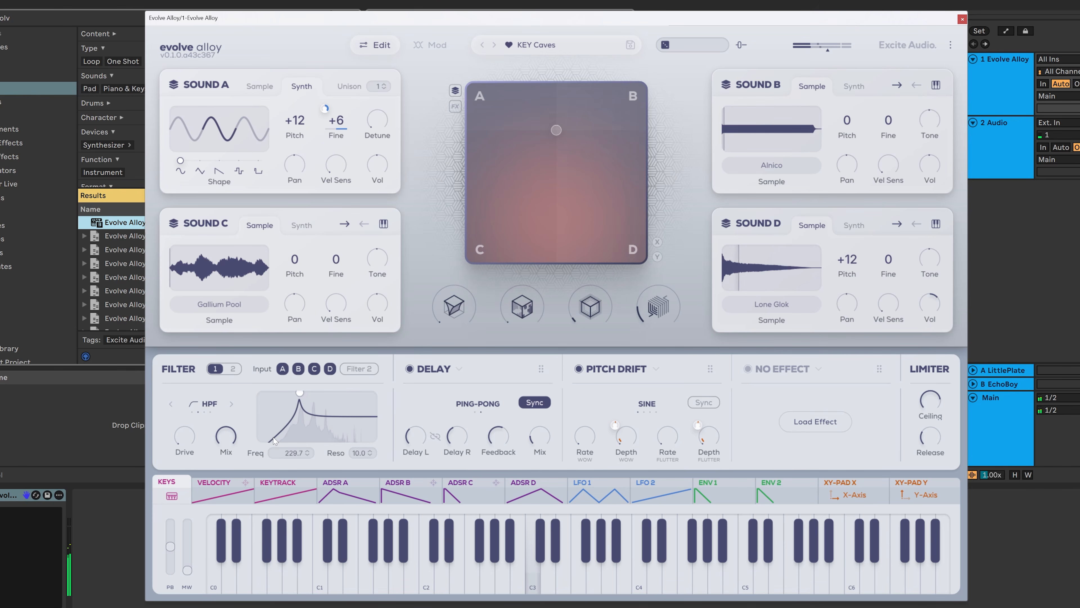
pyautogui.moveTo(300, 393); pyautogui.dragTo(299, 413)
pyautogui.moveTo(277, 452); pyautogui.dragTo(317, 353)
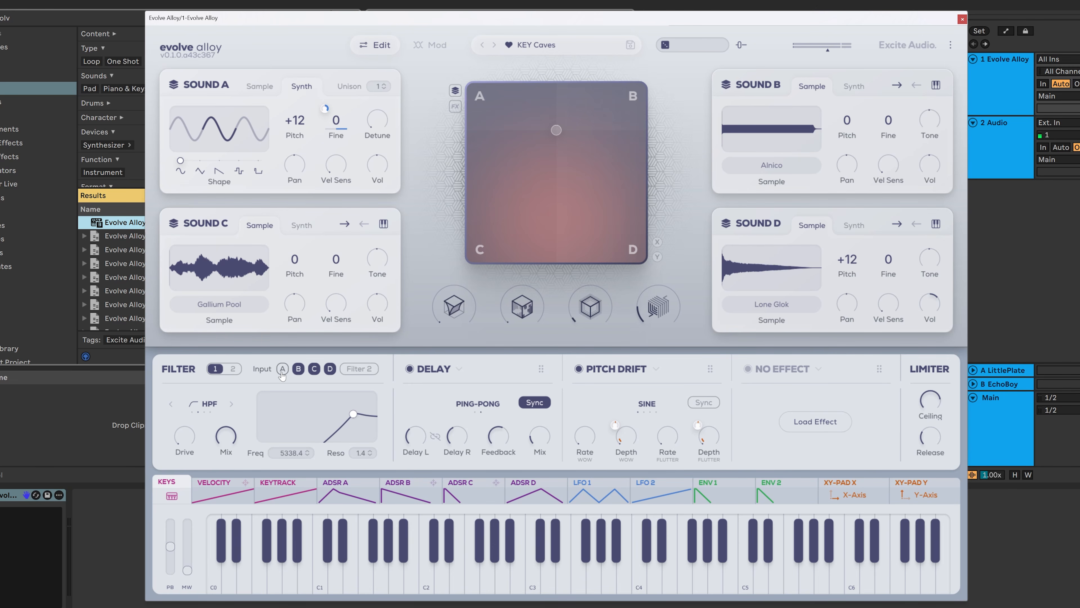
pyautogui.click(298, 370)
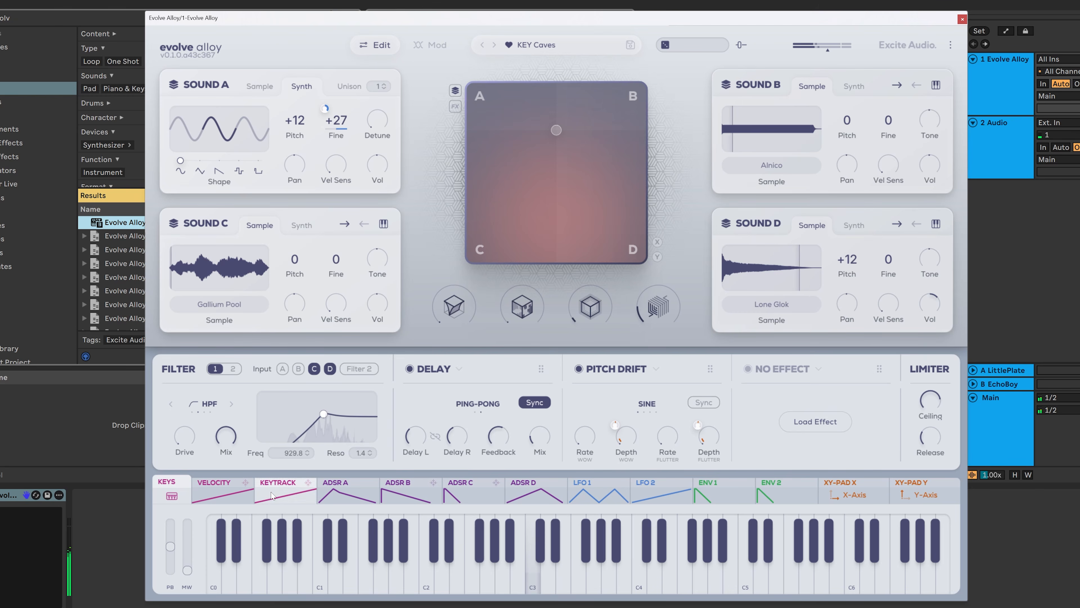
# Feed inputs A and B into Filter 2, and set it to LPF with a frequency of 282.4
pyautogui.click(234, 369)
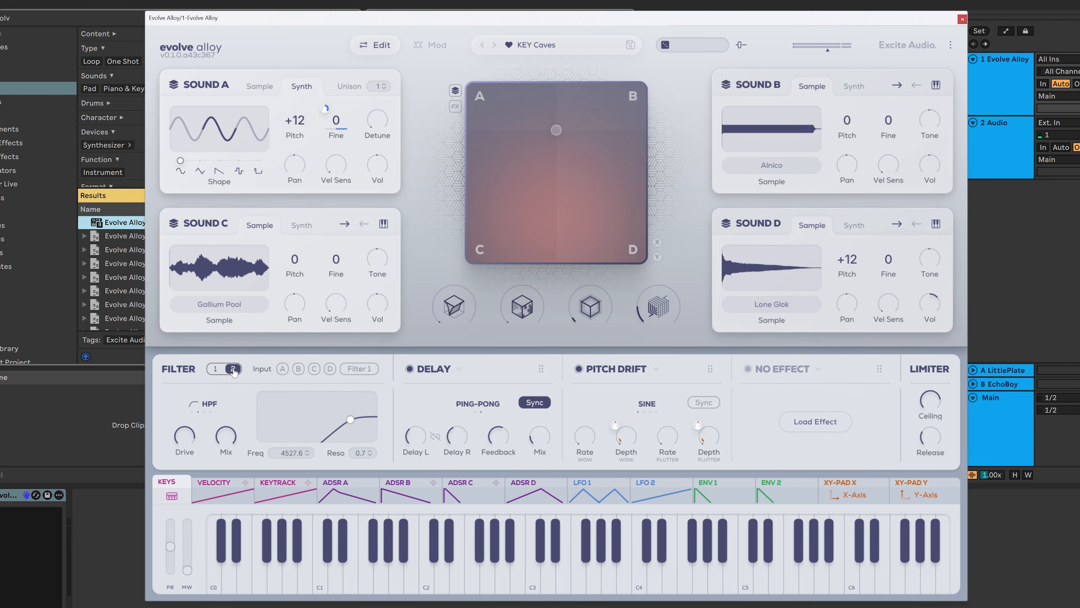
pyautogui.click(281, 370)
pyautogui.click(299, 370)
pyautogui.click(230, 404)
pyautogui.moveTo(280, 449); pyautogui.dragTo(284, 516)
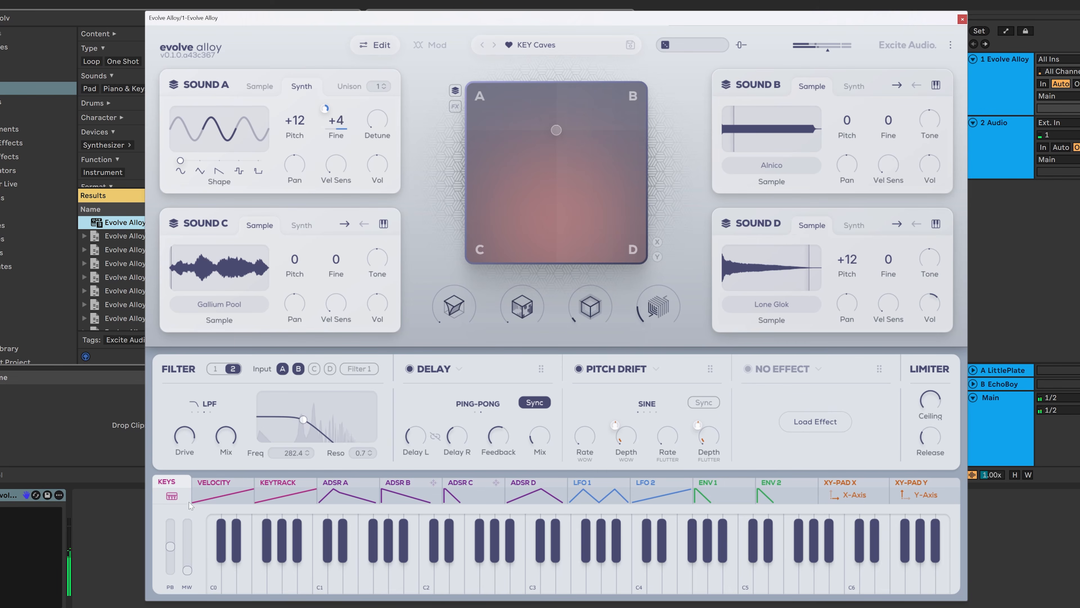
# Sweep the Drive of Filter 2, and try the option that feeds Filter 2 into Filter 1
pyautogui.moveTo(180, 443)
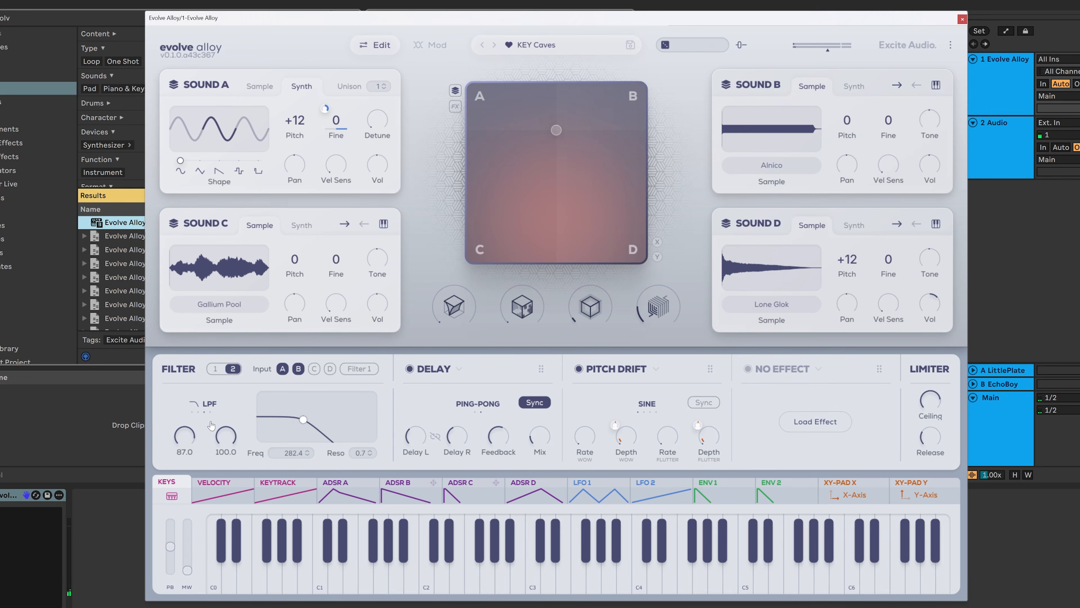
pyautogui.moveTo(187, 434); pyautogui.dragTo(183, 522)
pyautogui.moveTo(222, 434)
pyautogui.click(215, 368)
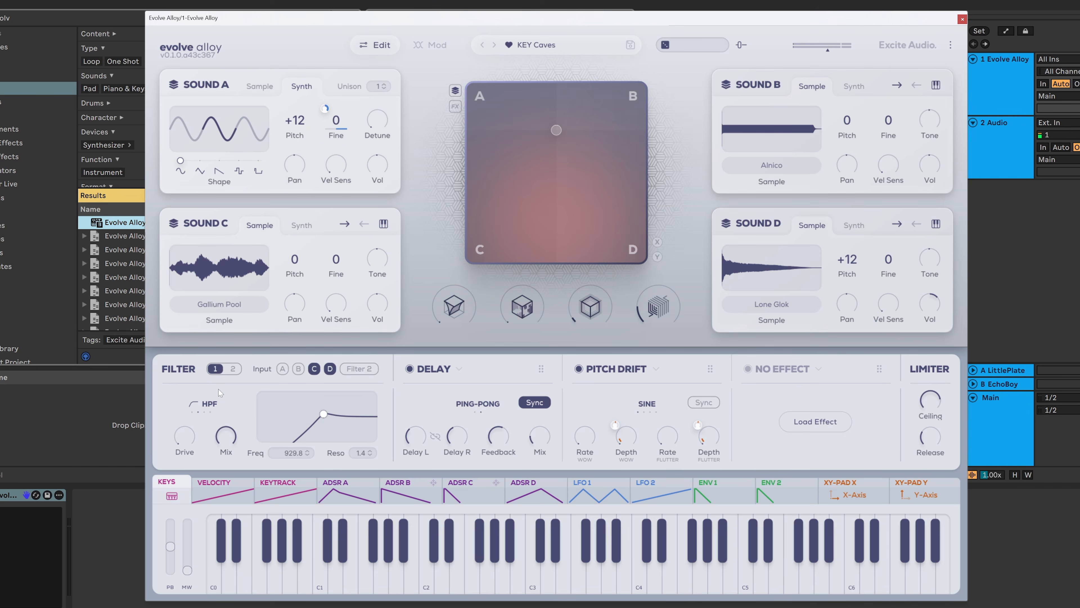
pyautogui.click(368, 371)
pyautogui.click(233, 369)
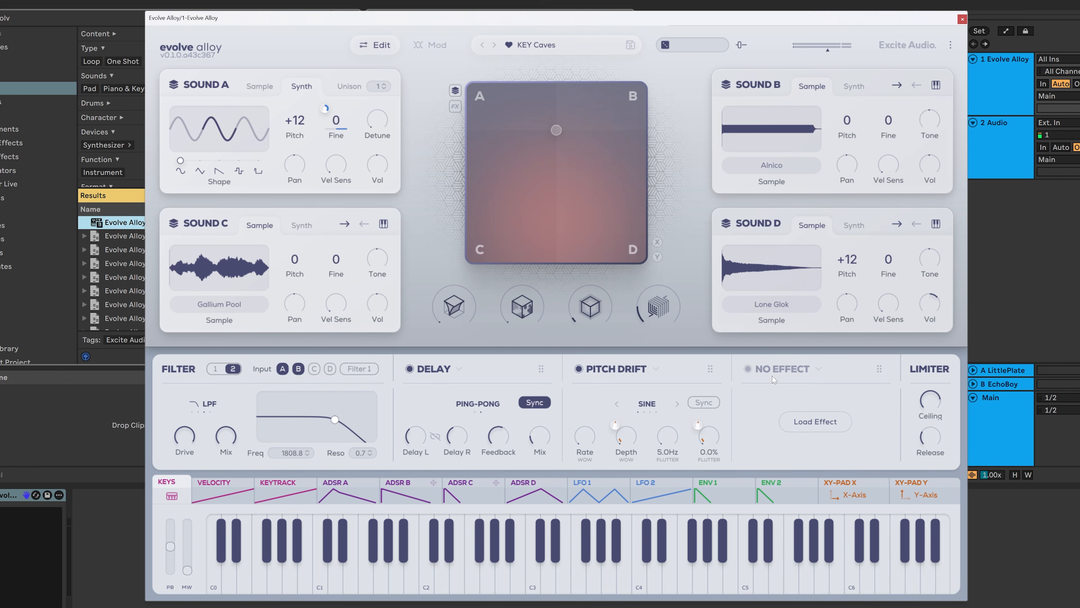
# Swap the positions of Delay and Pitch Drift in the effects chain, and view the list of available effects
pyautogui.moveTo(540, 368); pyautogui.dragTo(722, 373)
pyautogui.click(628, 369)
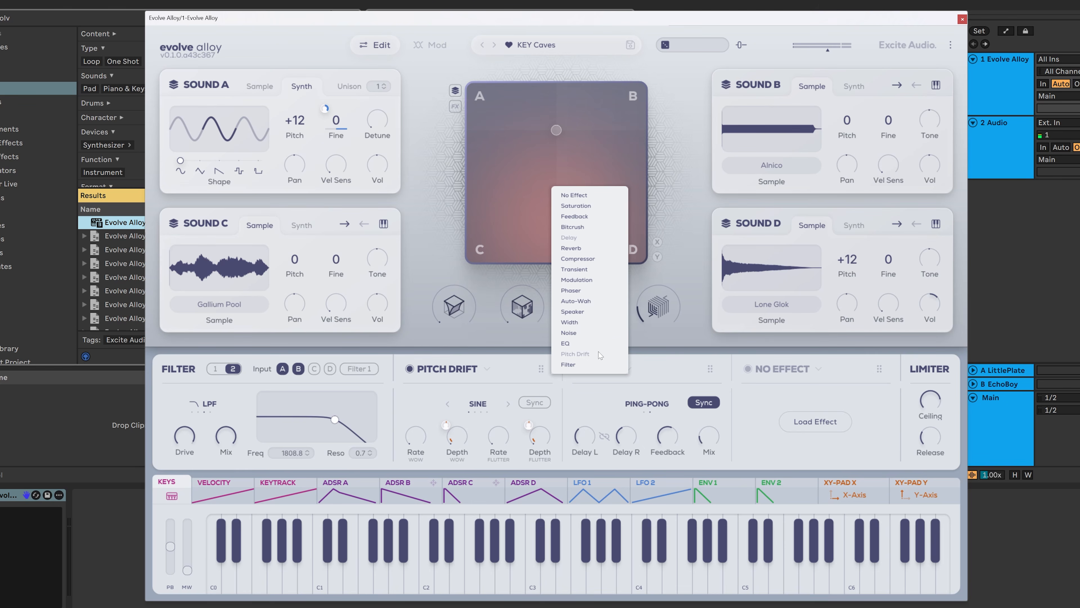
pyautogui.click(503, 373)
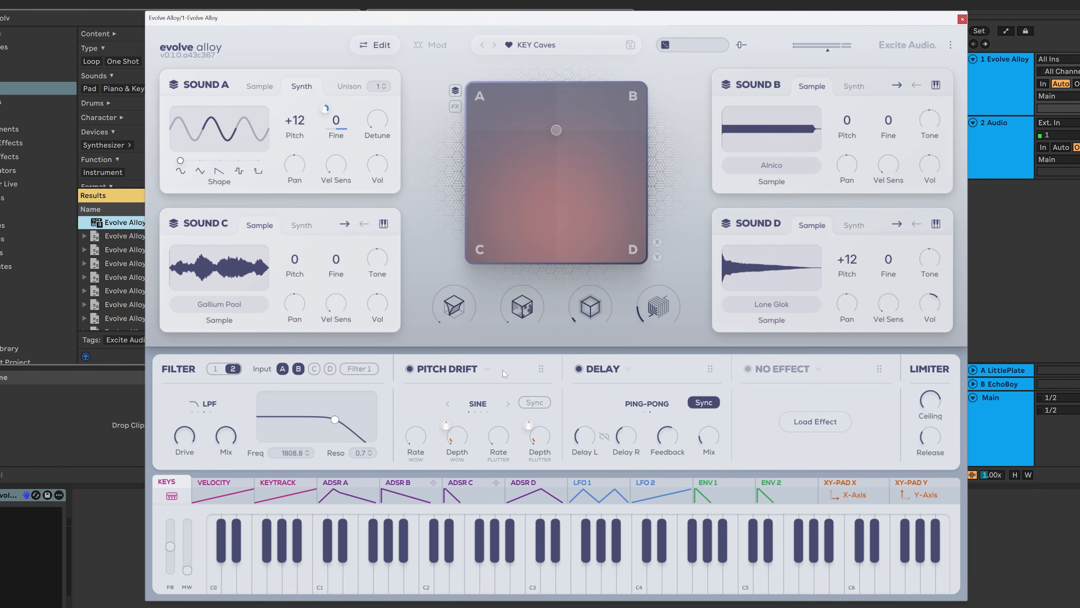
# Replace the Pitch Drift effect with Saturation, and exchange that for Auto-Wah
pyautogui.click(487, 372)
pyautogui.click(528, 192)
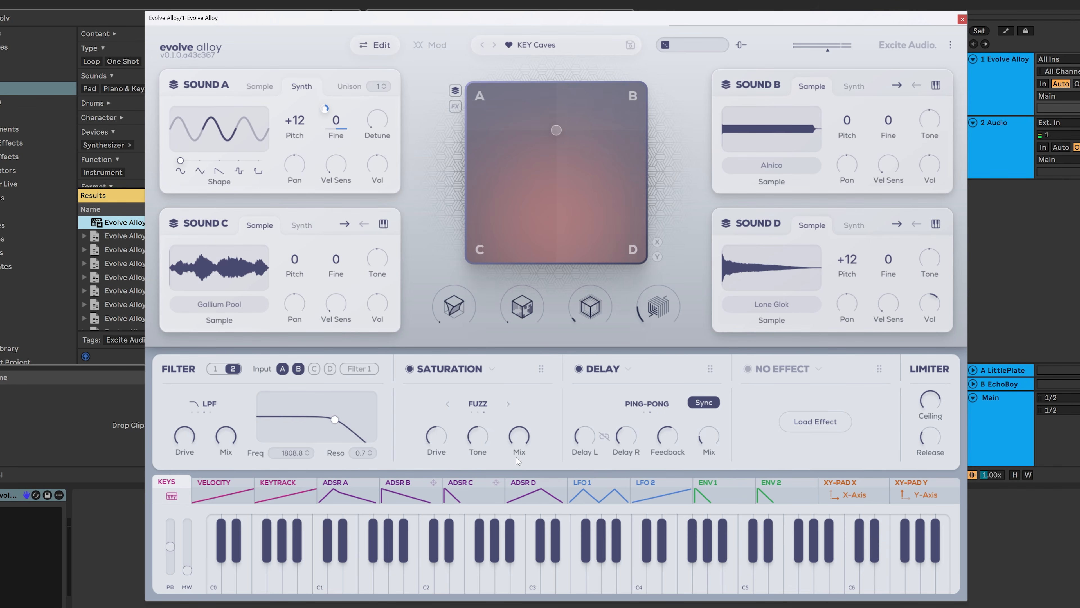
pyautogui.click(491, 368)
pyautogui.click(508, 303)
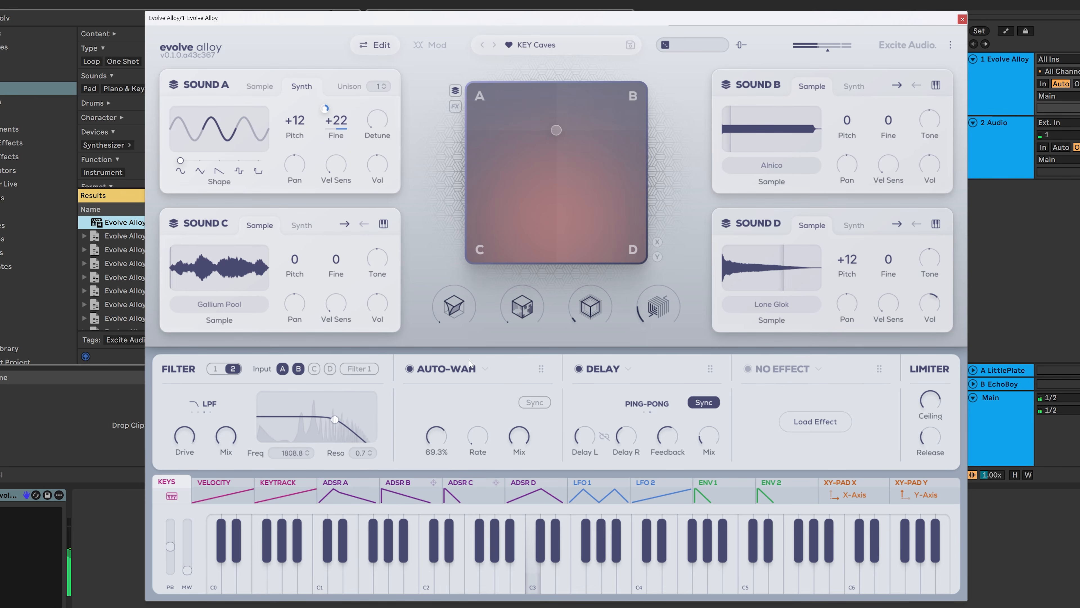
# Adjust the Auto-Wah by raising its Rate to 80% and lowering its Mix, and switch the Delay to Stereo mode
pyautogui.moveTo(482, 437); pyautogui.dragTo(506, 362)
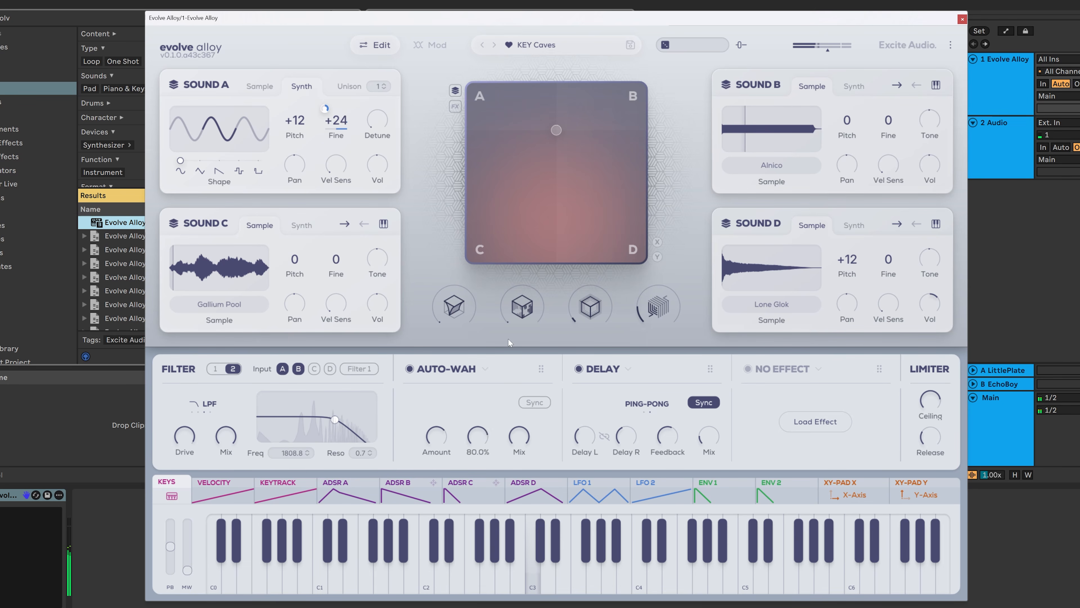
pyautogui.moveTo(437, 447); pyautogui.dragTo(438, 438)
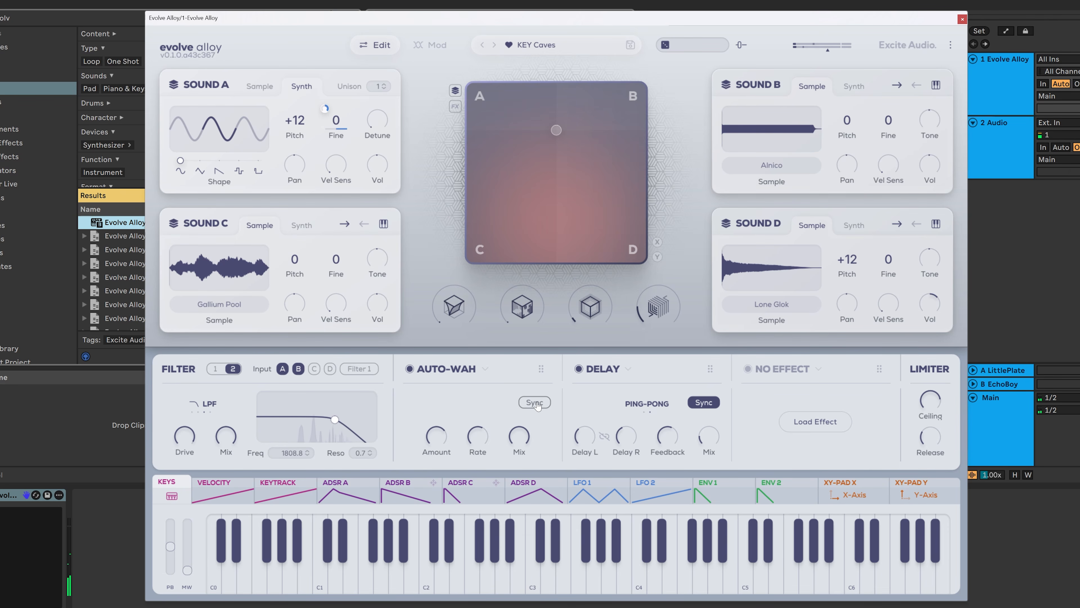
pyautogui.click(616, 403)
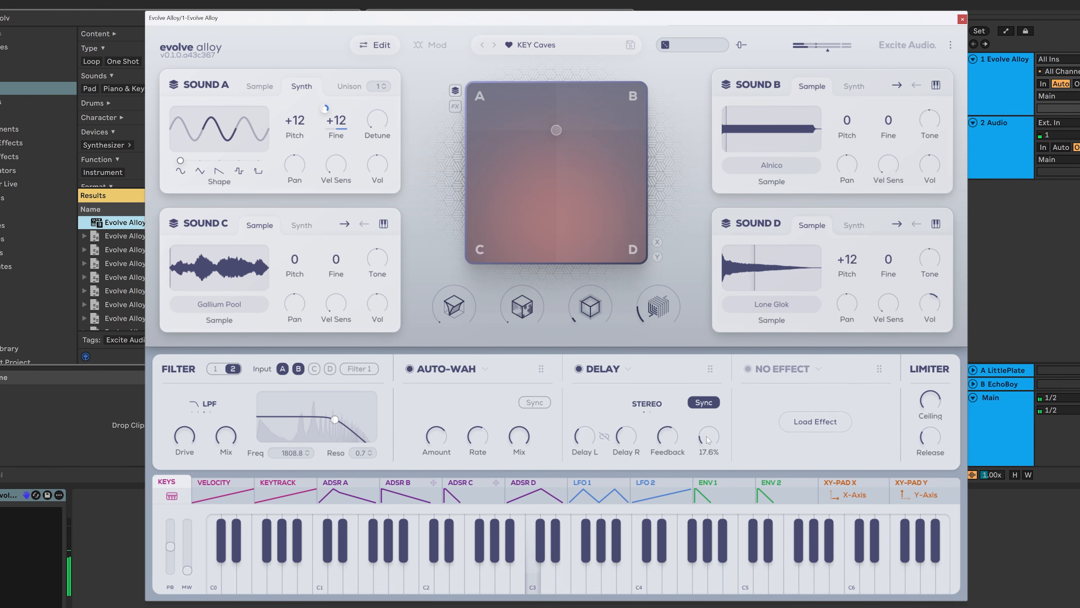
pyautogui.moveTo(509, 441); pyautogui.dragTo(502, 480)
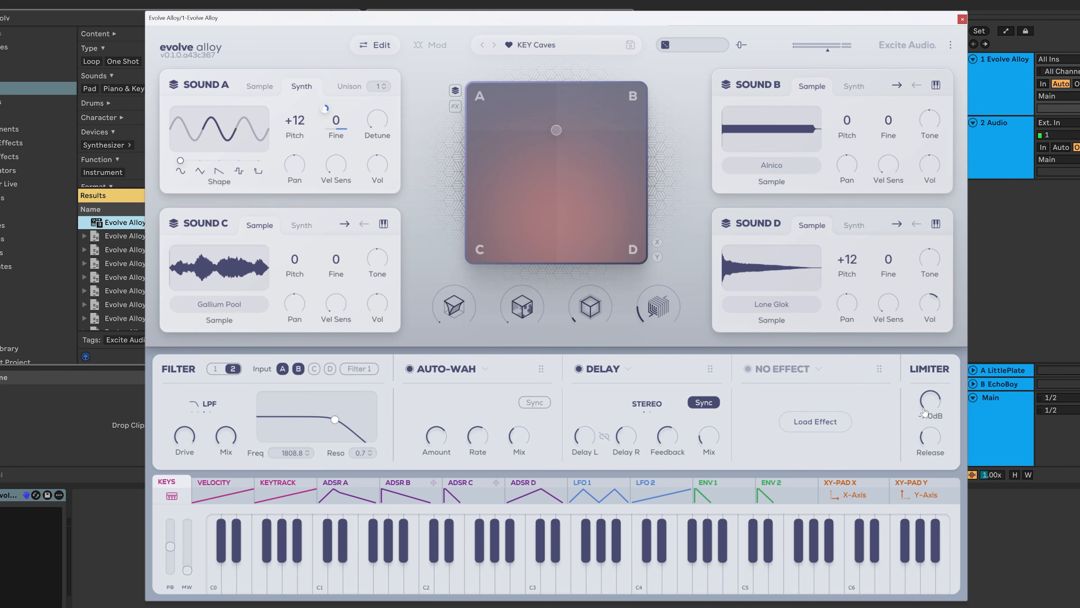
# Examine the Limiter's Ceiling and Release controls, and try the output level slider
pyautogui.moveTo(925, 441)
pyautogui.moveTo(934, 399)
pyautogui.moveTo(829, 51); pyautogui.dragTo(839, 58)
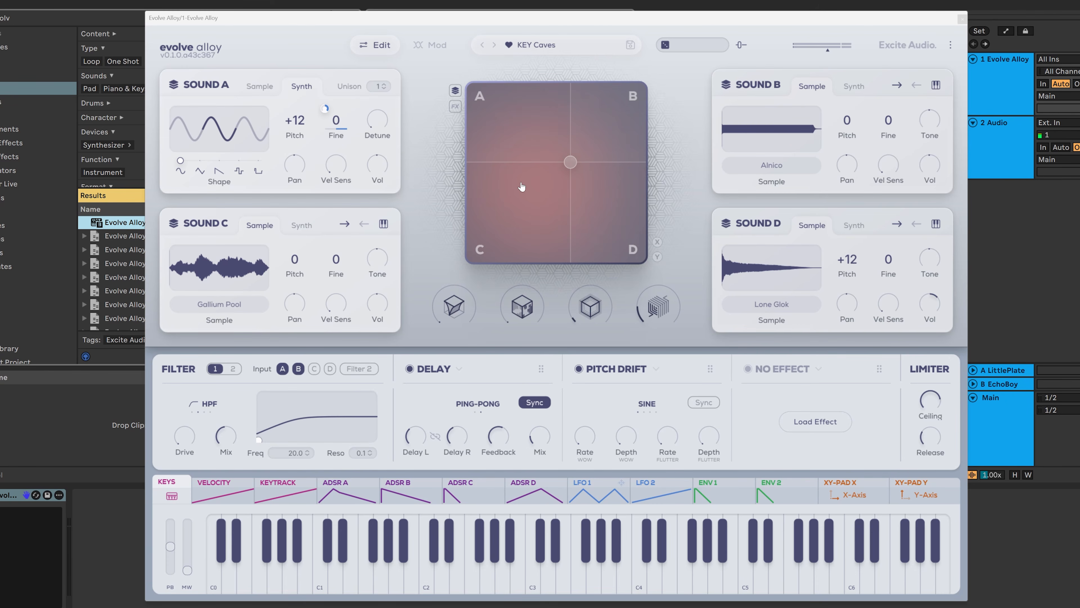
# Switch the XY pad to FX mode, and move its point close to the pad's centre
pyautogui.click(578, 140)
pyautogui.moveTo(585, 157); pyautogui.dragTo(576, 190)
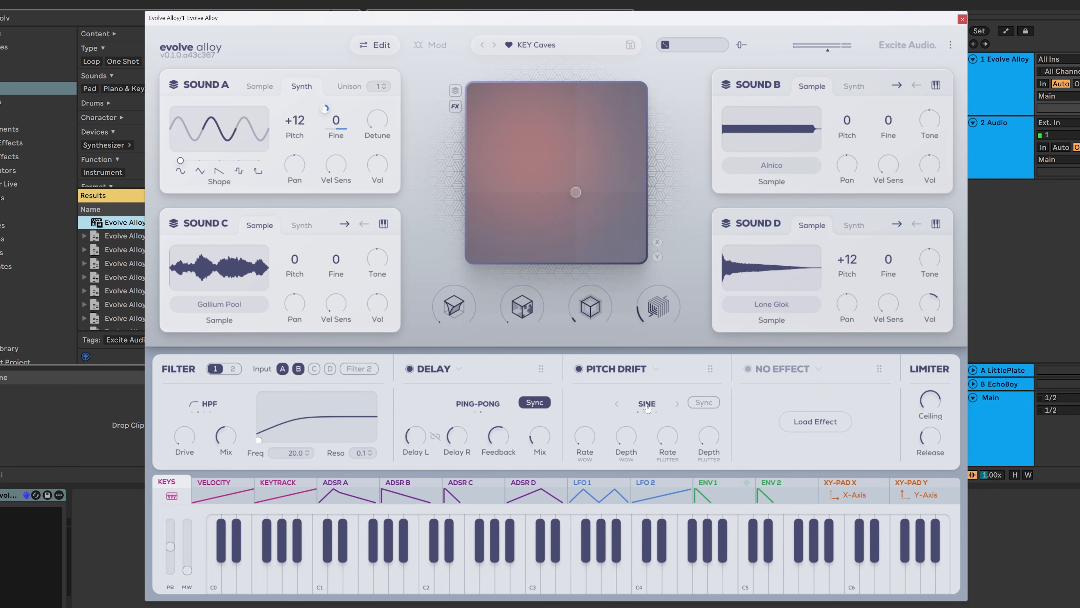
pyautogui.moveTo(577, 198); pyautogui.dragTo(545, 174)
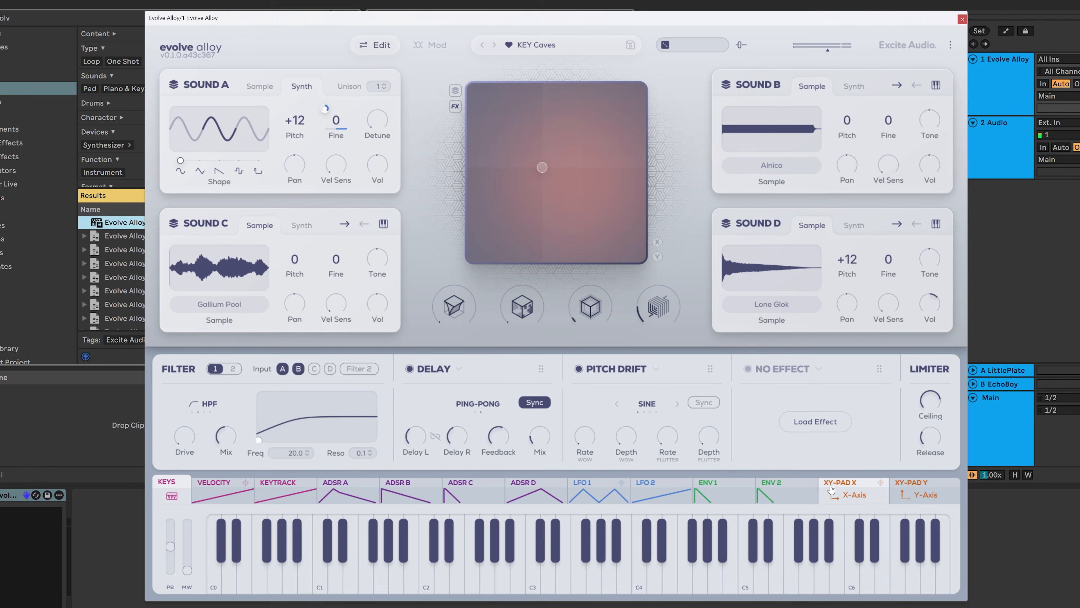
# Assign XY-Pad X to the Delay's Mix with a high modulation depth, and move the pad point towards the left edge
pyautogui.moveTo(880, 487); pyautogui.dragTo(542, 440)
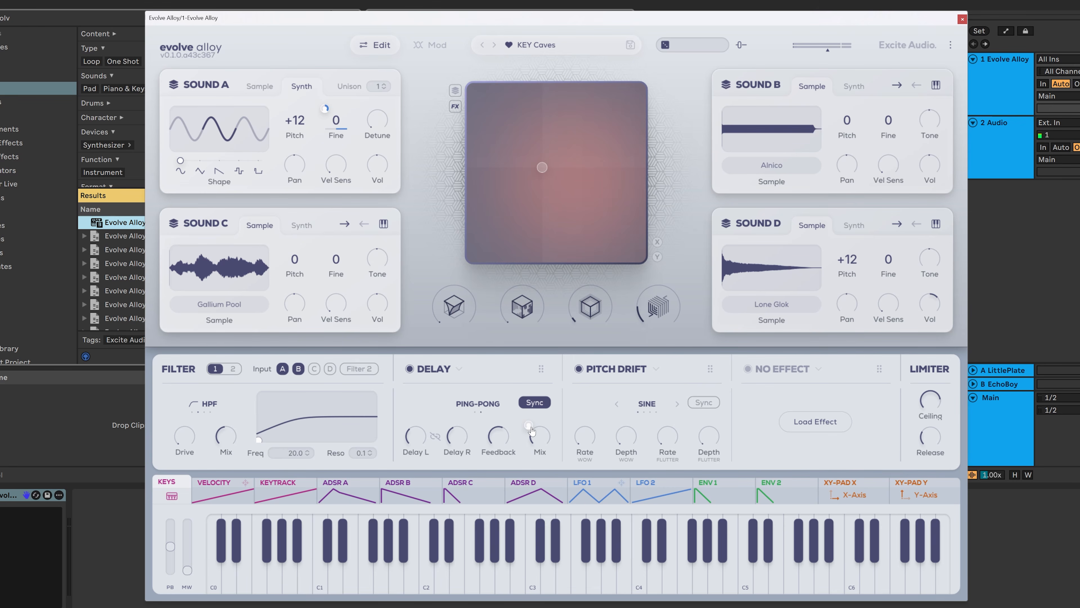
pyautogui.moveTo(530, 424); pyautogui.dragTo(530, 355)
pyautogui.moveTo(528, 422); pyautogui.dragTo(533, 373)
pyautogui.moveTo(543, 168); pyautogui.dragTo(486, 172)
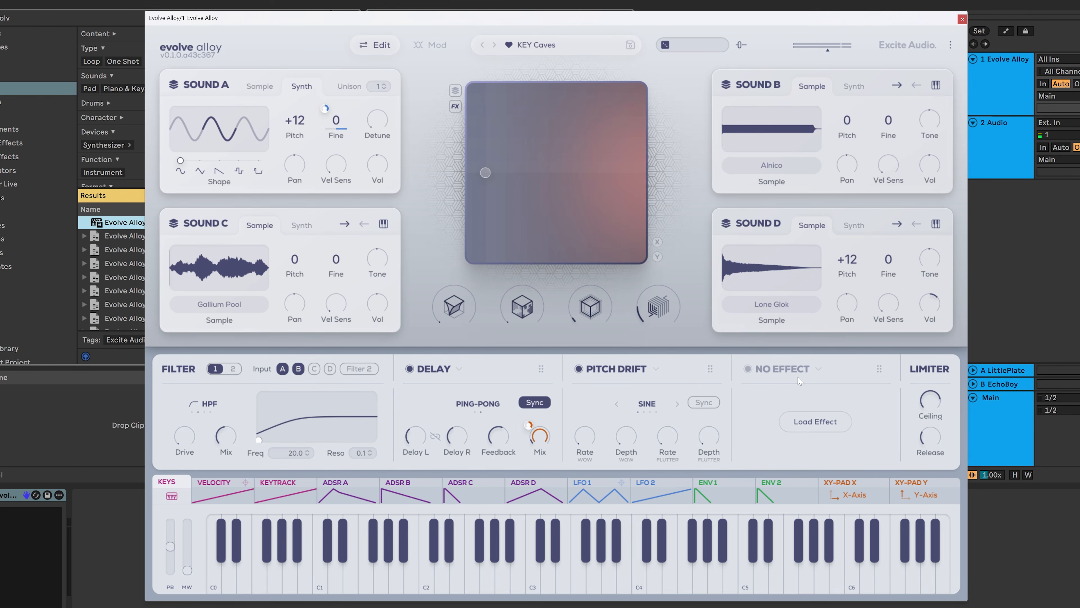
# Load a Reverb into the empty effect slot, and set its mode to Plate
pyautogui.click(813, 423)
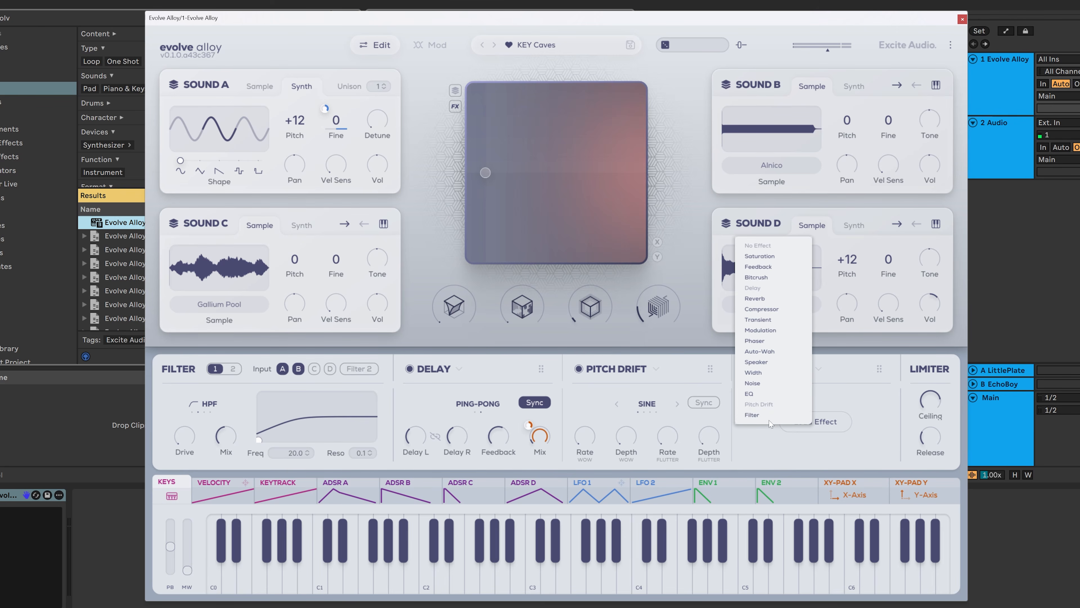
pyautogui.click(774, 298)
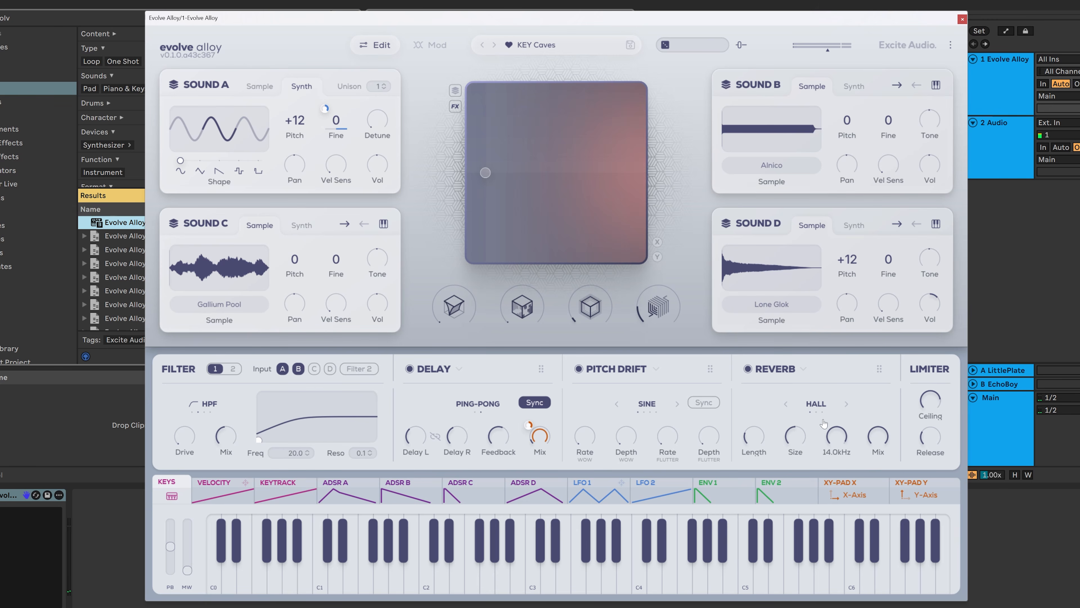
pyautogui.click(844, 405)
pyautogui.click(844, 404)
pyautogui.click(785, 404)
# Assign XY-Pad Y to the Reverb's Mix, and move the pad point to the lower-left corner and back inward
pyautogui.moveTo(917, 498)
pyautogui.mouseDown()
pyautogui.moveTo(878, 476)
pyautogui.moveTo(877, 438)
pyautogui.mouseUp()
pyautogui.moveTo(485, 173); pyautogui.dragTo(462, 259)
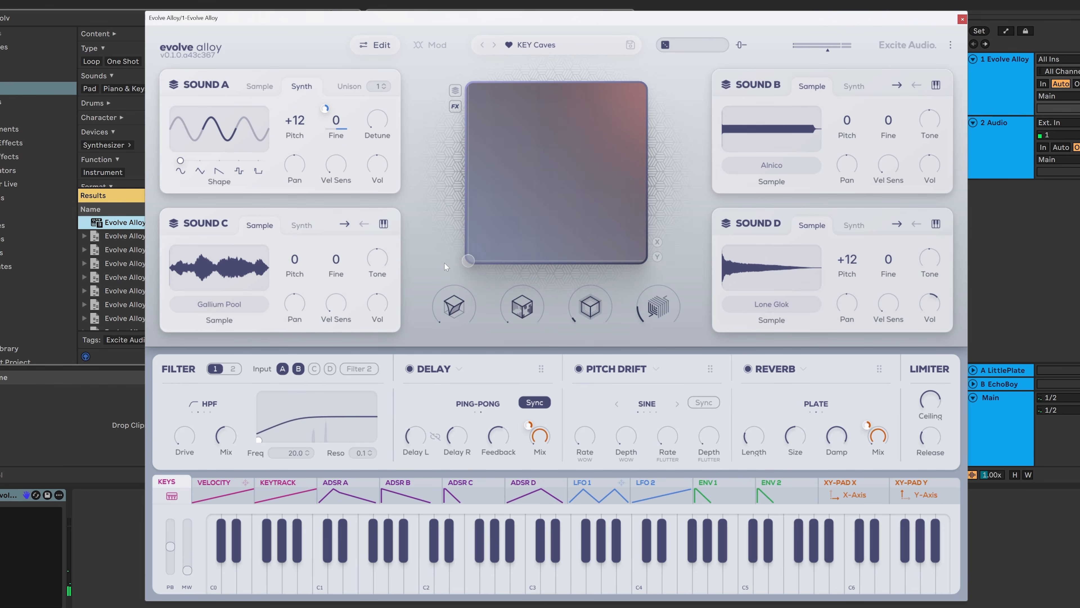
pyautogui.moveTo(444, 262); pyautogui.dragTo(511, 222)
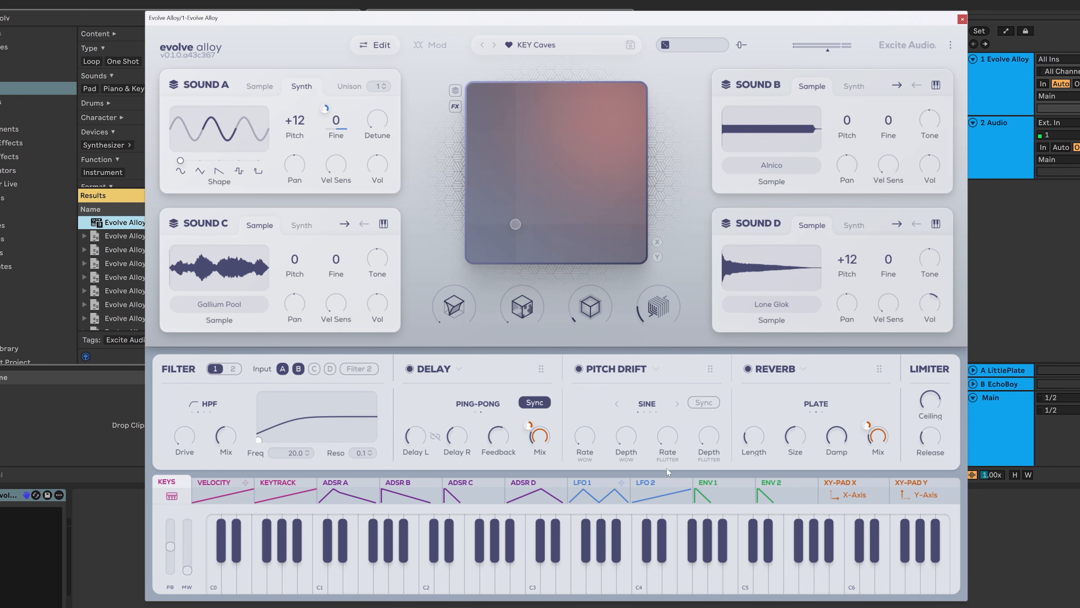
# Remove the XY-Pad X modulation from the Delay's Mix
pyautogui.moveTo(529, 428); pyautogui.dragTo(532, 441)
pyautogui.moveTo(539, 442)
# Look through the modulation source pages for Velocity and Keytrack, the ADSR envelopes and the LFOs, ending on ADSR A and B
pyautogui.click(222, 494)
pyautogui.click(336, 495)
pyautogui.click(468, 494)
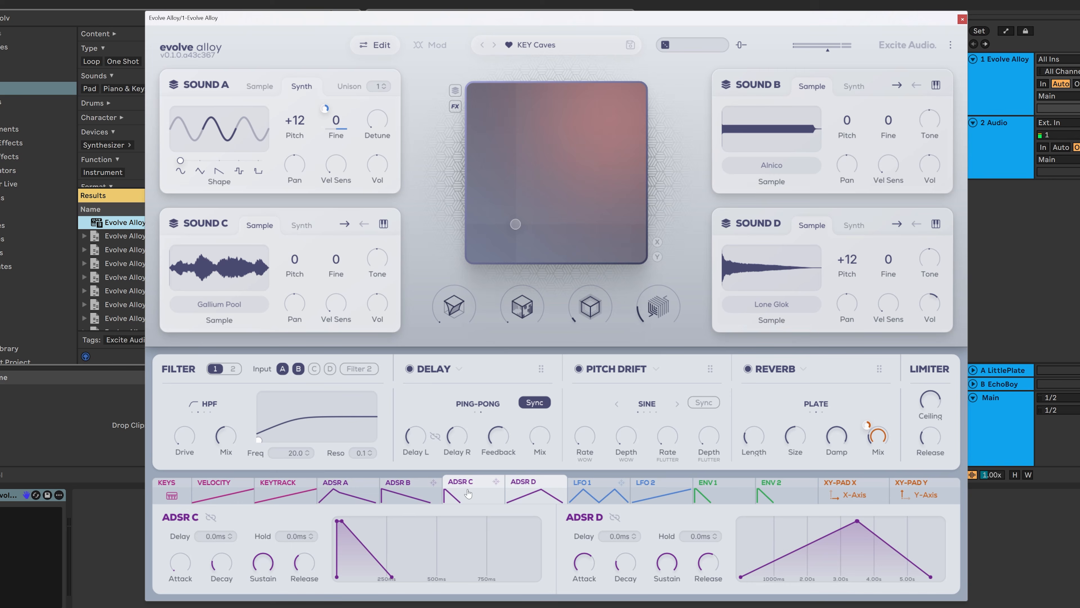
pyautogui.click(578, 495)
pyautogui.click(221, 500)
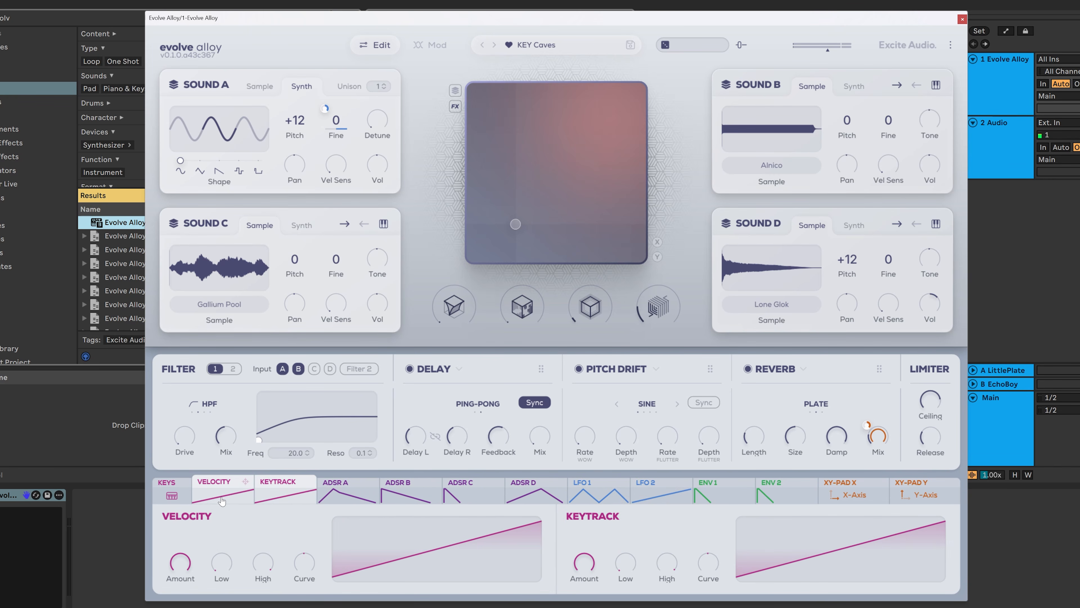
pyautogui.click(354, 493)
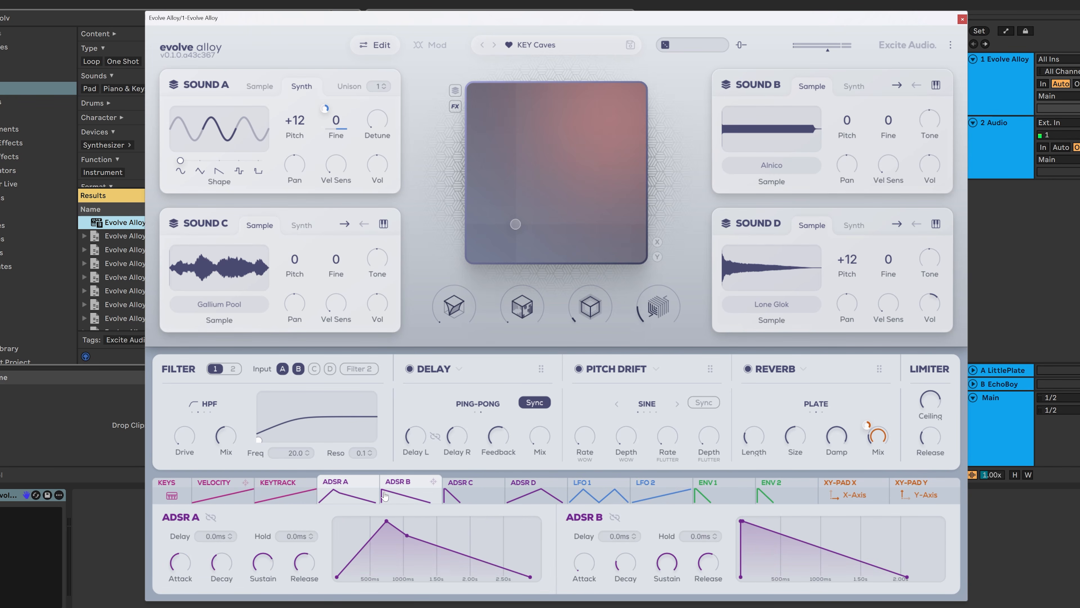
# Look through the modulation source pages for ADSR C and D, LFO 1 and 2, and Env 1 and 2
pyautogui.click(460, 498)
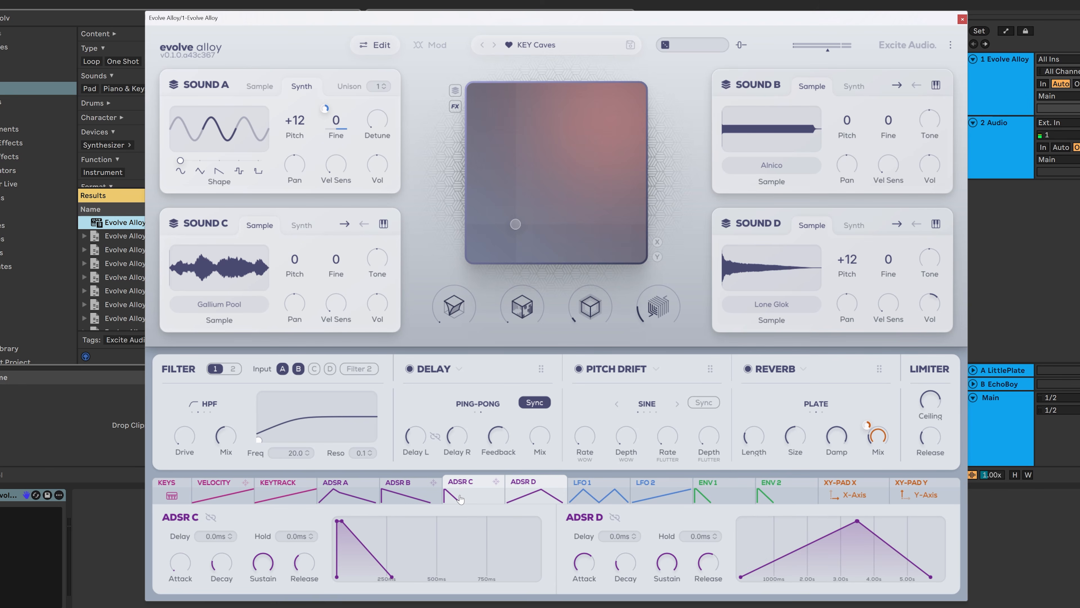
pyautogui.click(606, 502)
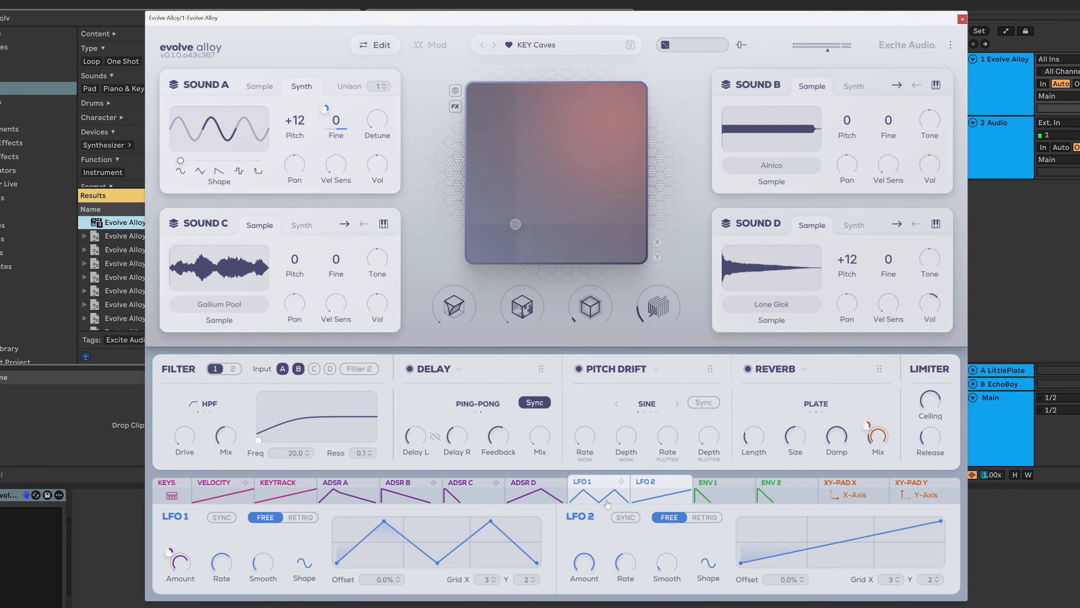
pyautogui.click(727, 496)
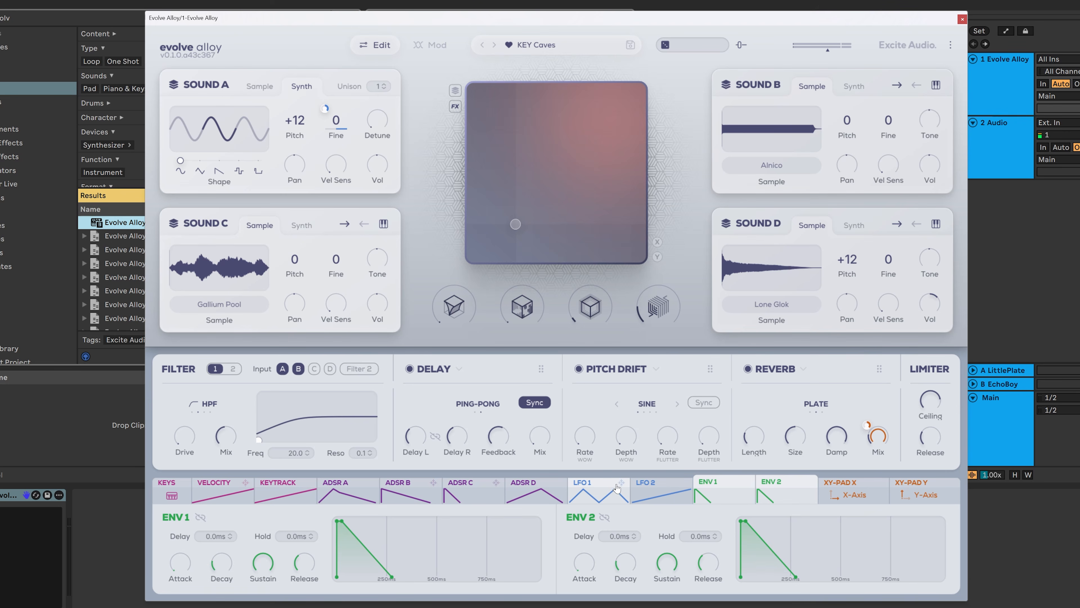
# Assign LFO 1 to the Delay's Mix, and delete the ADSR D modulation of LFO 1's Amount in the modulation matrix
pyautogui.moveTo(622, 485); pyautogui.dragTo(532, 393)
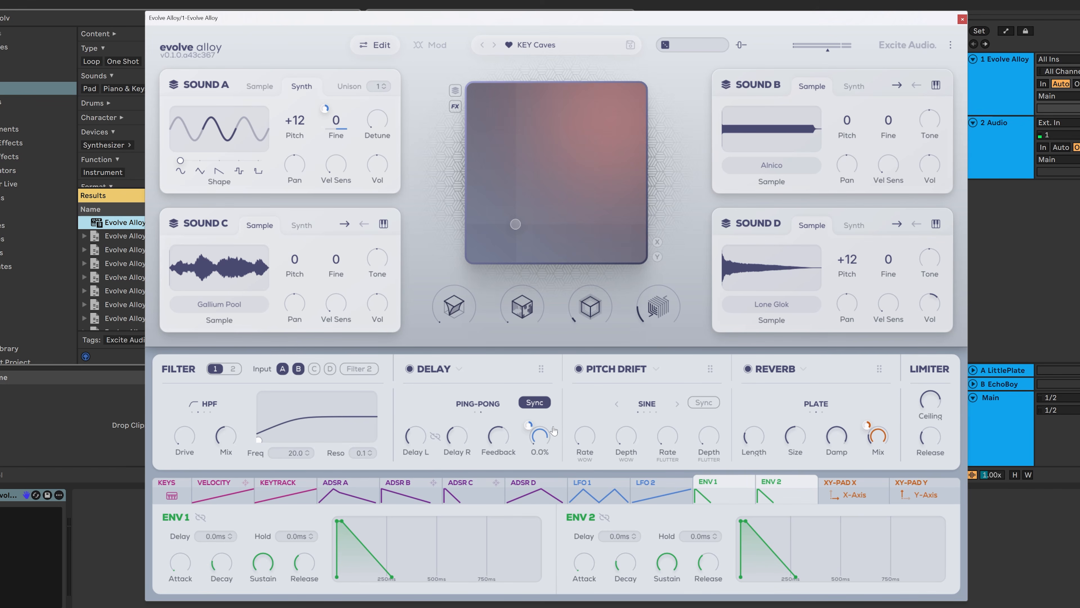
pyautogui.click(589, 491)
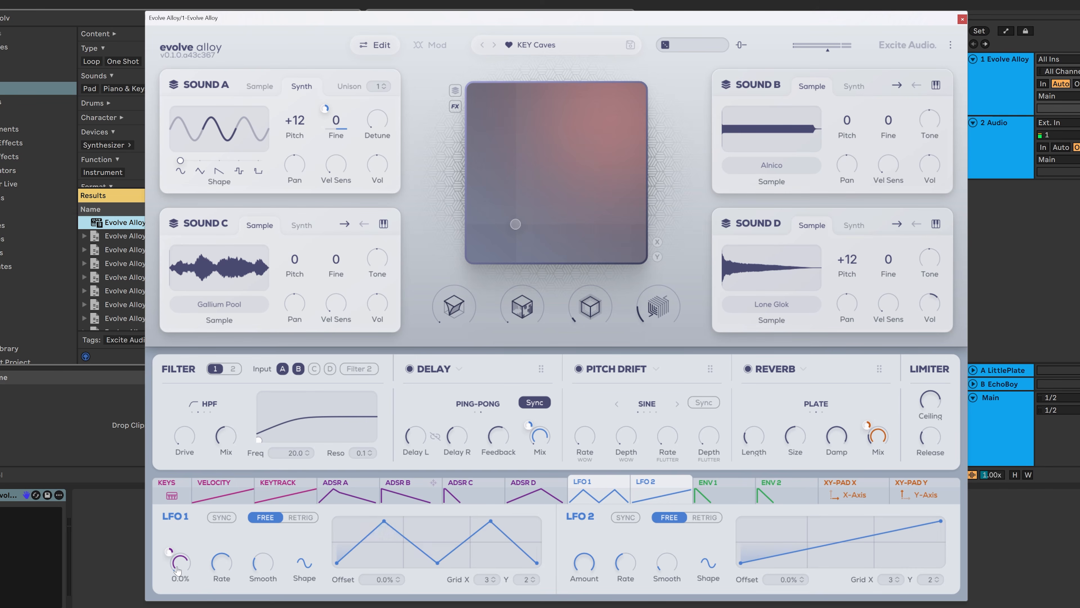
pyautogui.click(427, 46)
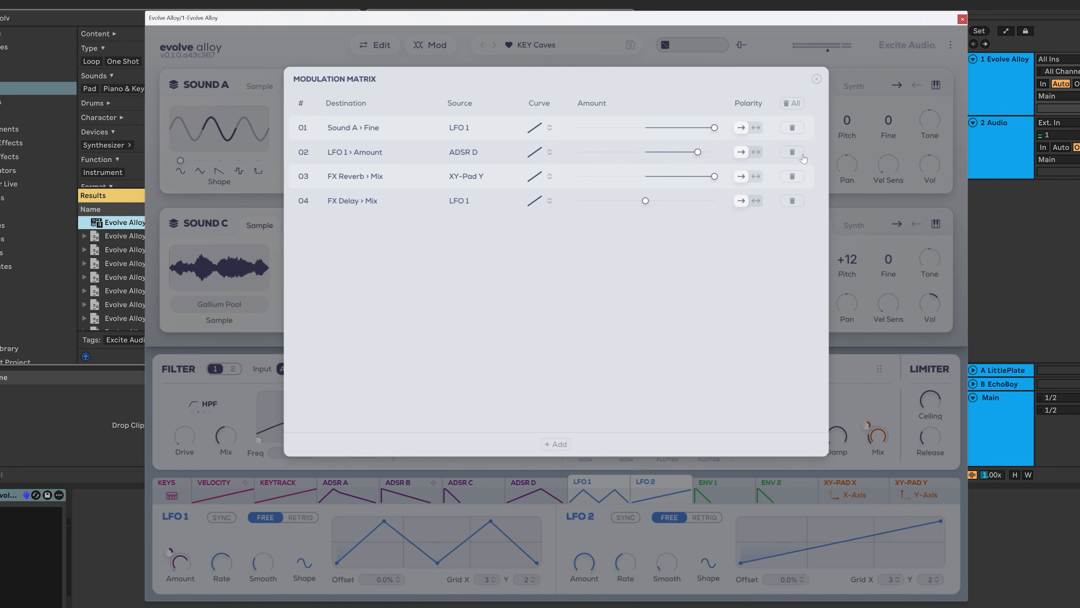
pyautogui.click(791, 153)
pyautogui.click(815, 82)
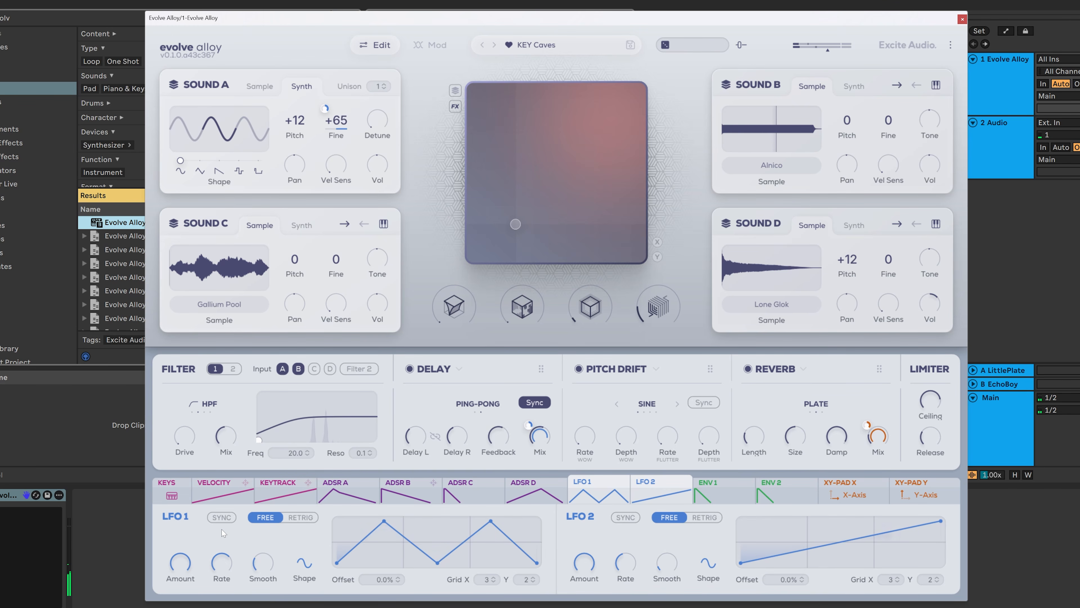
# In the modulation matrix, give the Sound A Fine row an exponential curve and bipolar polarity, and reduce the Delay Mix row's amount
pyautogui.click(438, 43)
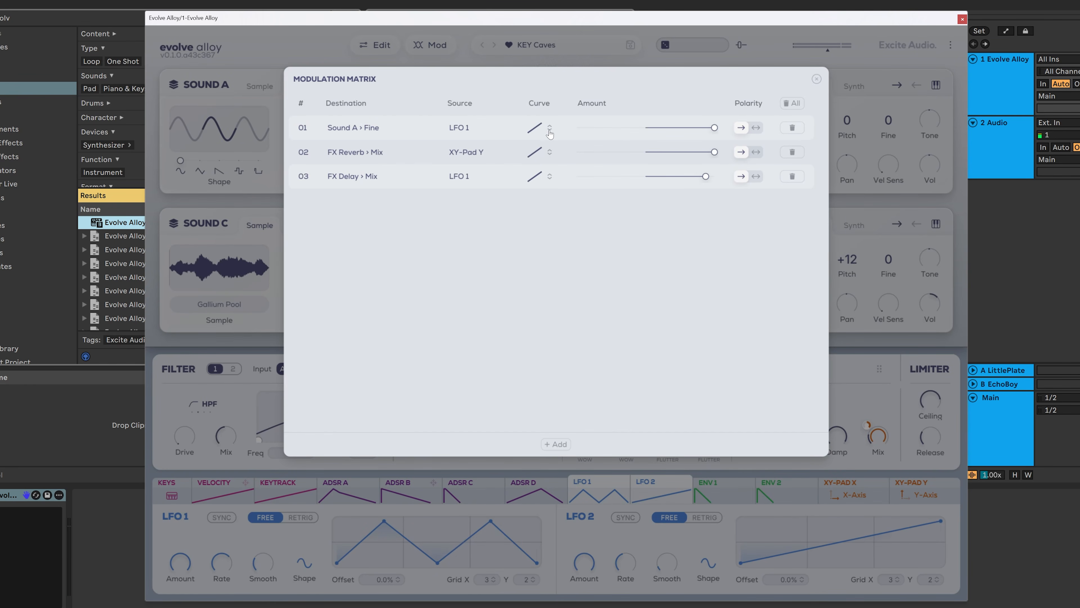
pyautogui.moveTo(550, 129); pyautogui.dragTo(546, 198)
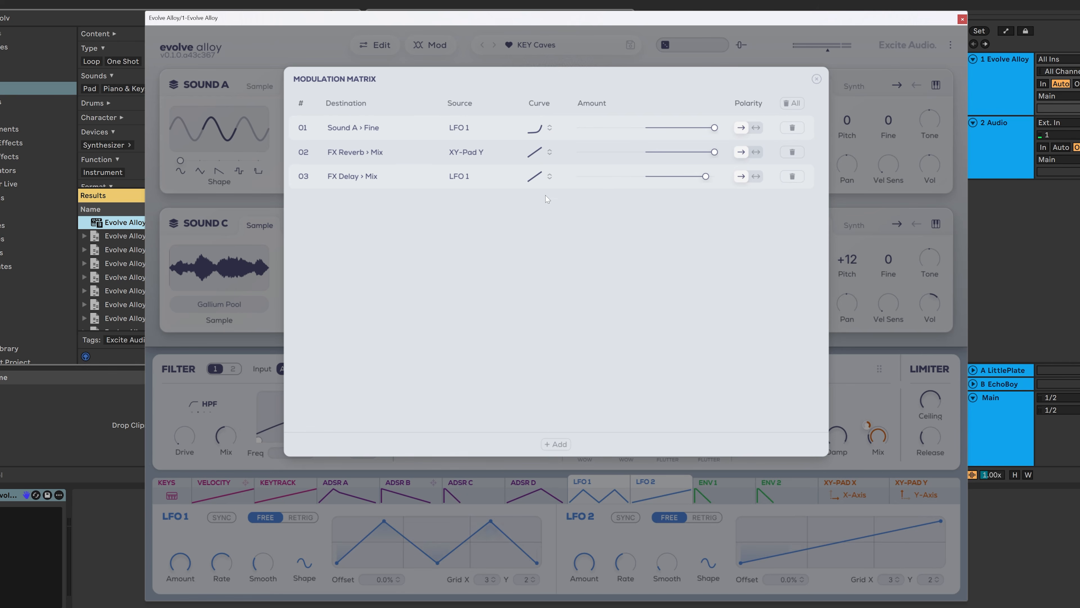
pyautogui.click(756, 128)
pyautogui.moveTo(705, 176)
pyautogui.mouseDown()
pyautogui.moveTo(665, 179)
pyautogui.moveTo(691, 178)
pyautogui.mouseUp()
# Add an empty modulation row, look through its destination options without choosing one, and close the matrix
pyautogui.click(554, 444)
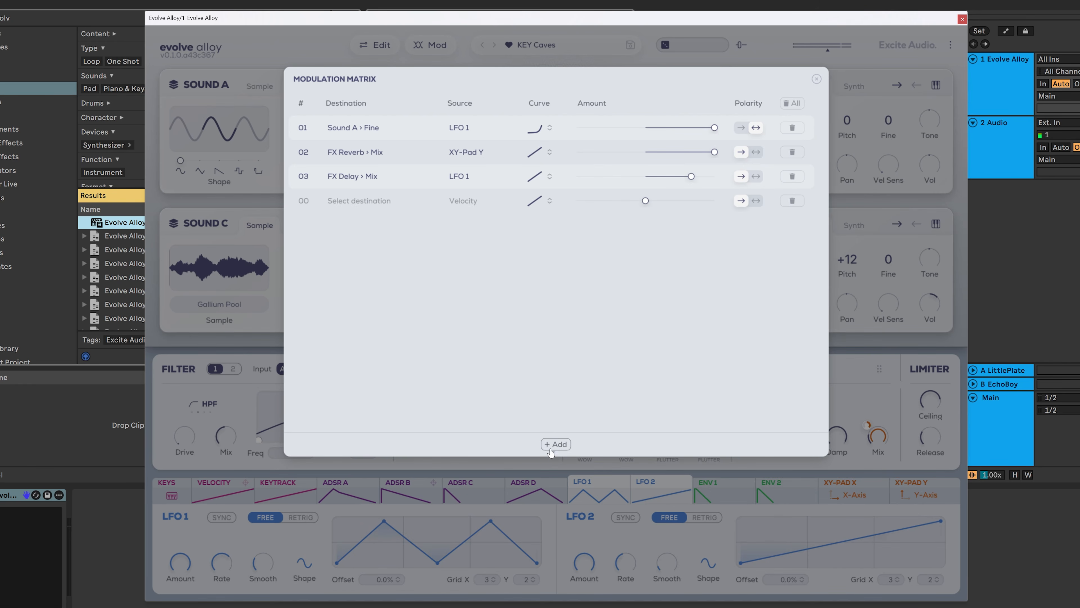
pyautogui.click(354, 203)
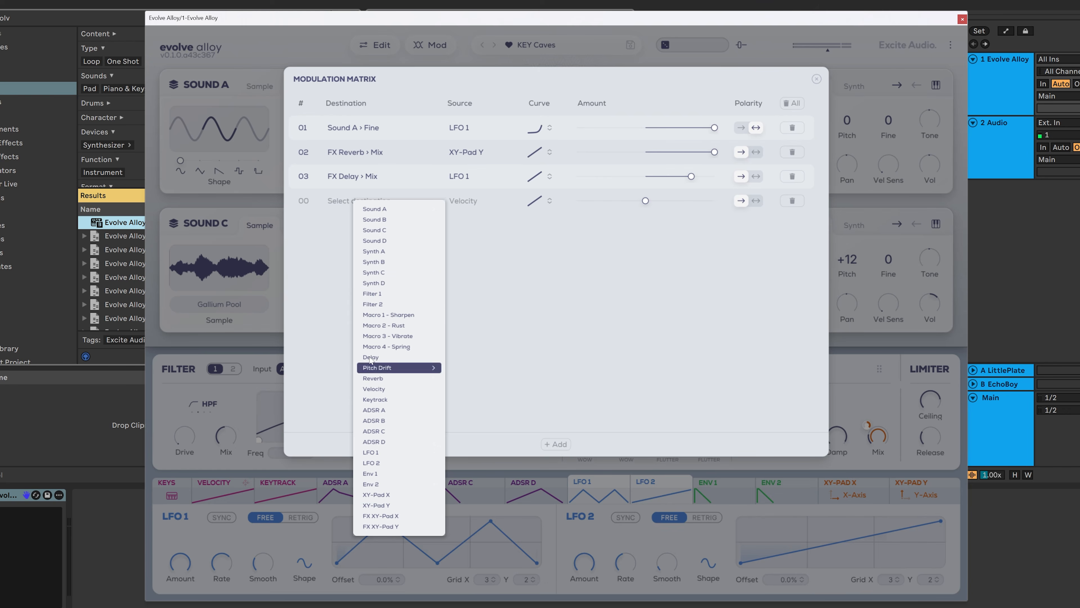
pyautogui.click(816, 78)
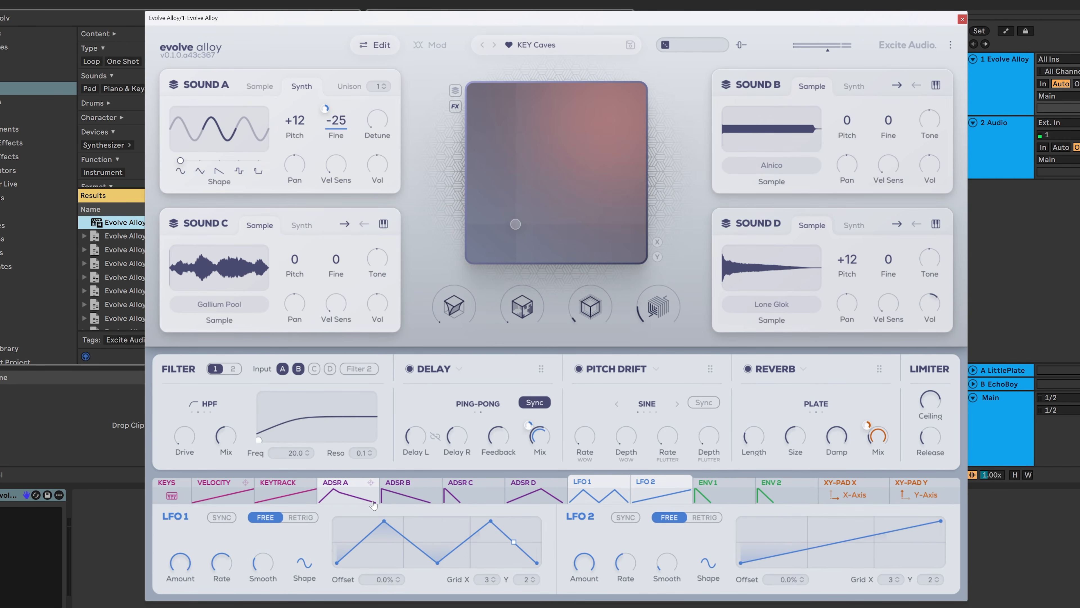
# Link the other envelopes to ADSR A, and shape it with a -100.0dB Sustain, a curved decay and a short Attack
pyautogui.click(358, 503)
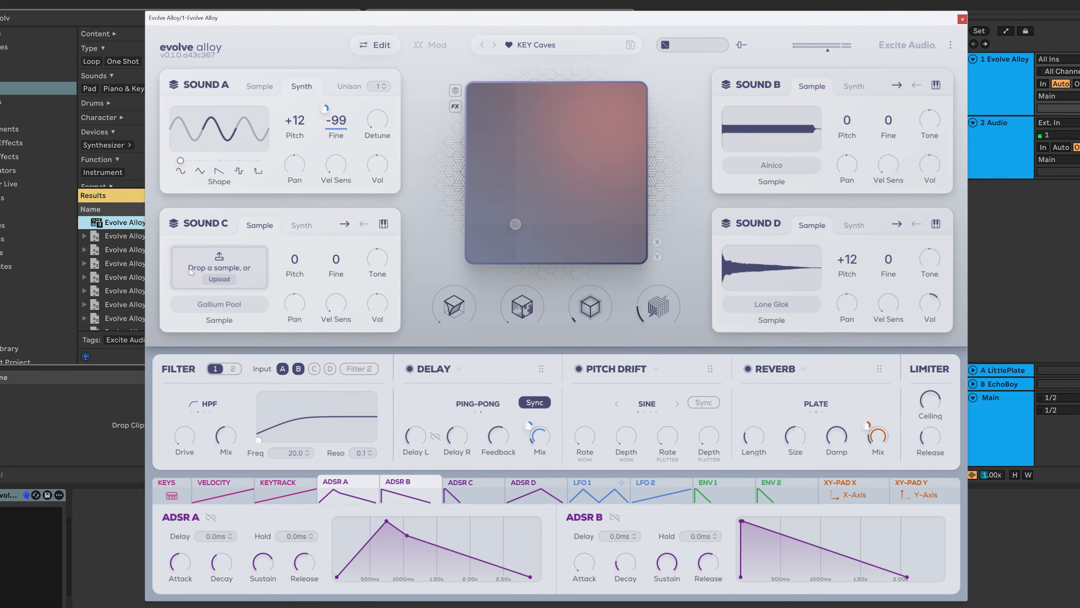
pyautogui.click(210, 518)
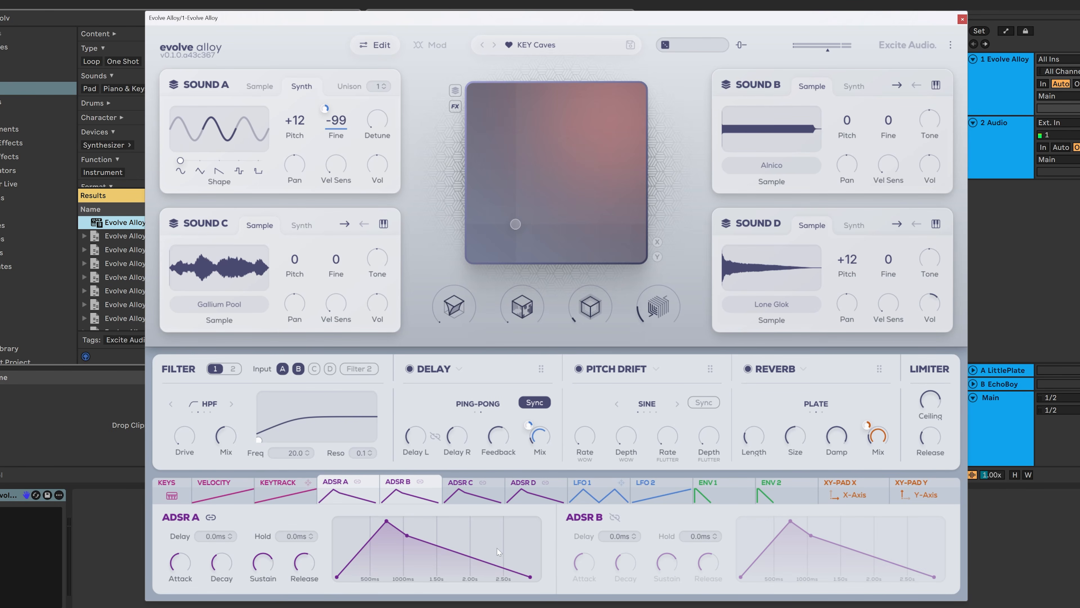
pyautogui.moveTo(229, 565); pyautogui.dragTo(263, 596)
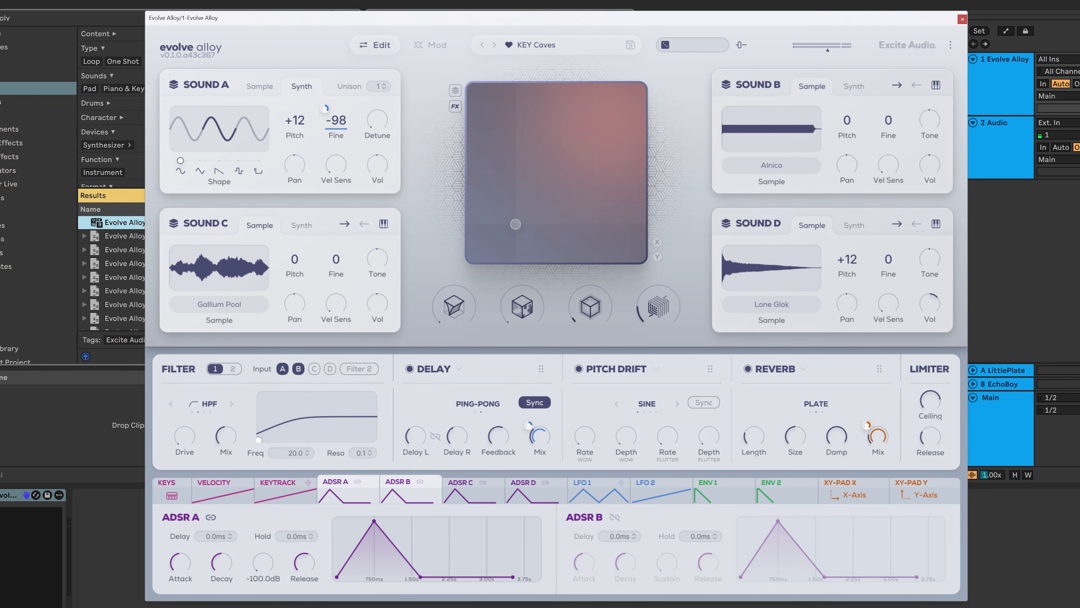
pyautogui.moveTo(396, 548); pyautogui.dragTo(398, 570)
pyautogui.moveTo(197, 574); pyautogui.dragTo(200, 595)
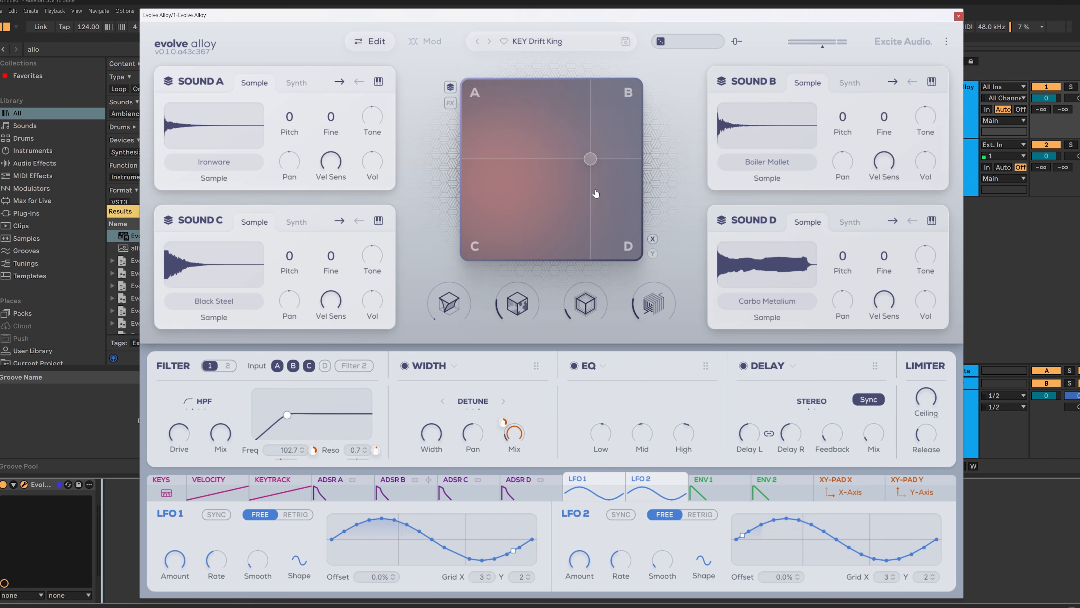
# Assign LFO 1 to the sound XY pad's X axis, and change LFO 2 to a rapid multi-cycle wave shape
pyautogui.moveTo(589, 160)
pyautogui.mouseDown()
pyautogui.moveTo(579, 166)
pyautogui.moveTo(590, 174)
pyautogui.moveTo(579, 170)
pyautogui.moveTo(602, 171)
pyautogui.mouseUp()
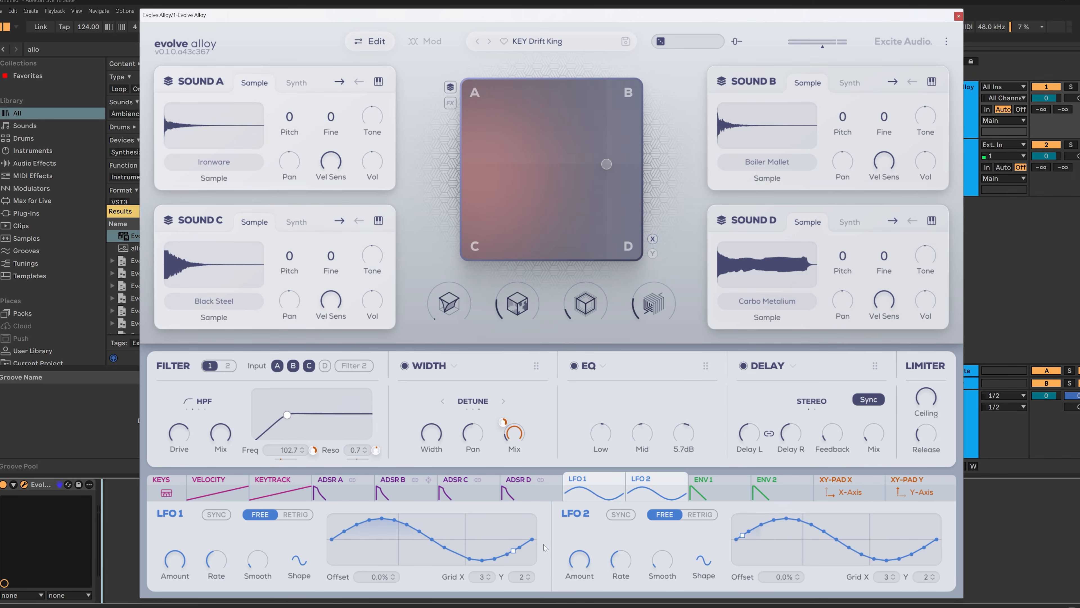
pyautogui.moveTo(617, 479); pyautogui.dragTo(653, 239)
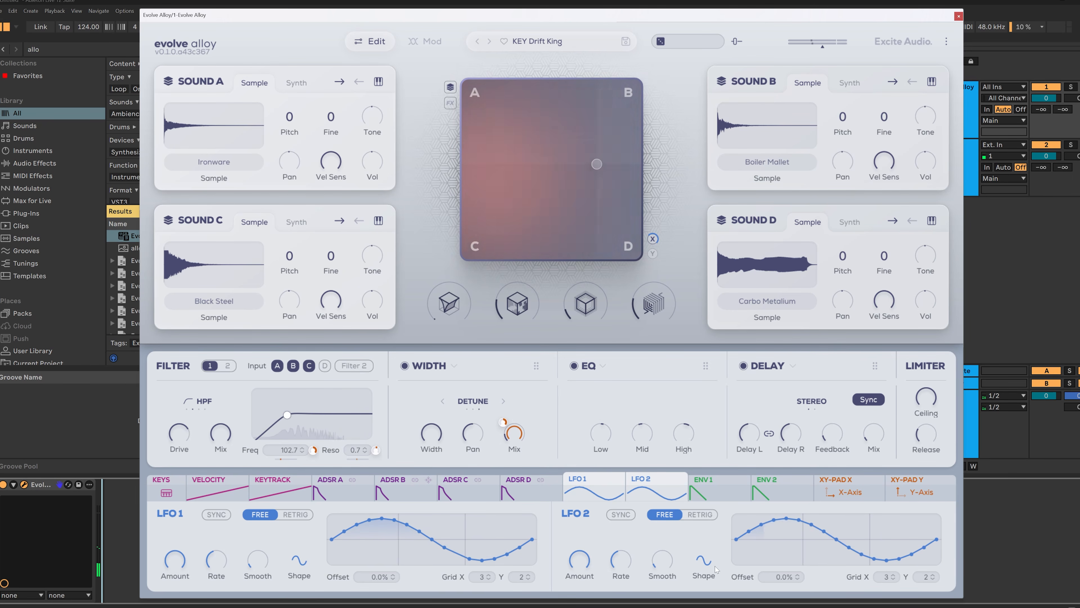
pyautogui.click(703, 567)
pyautogui.click(718, 517)
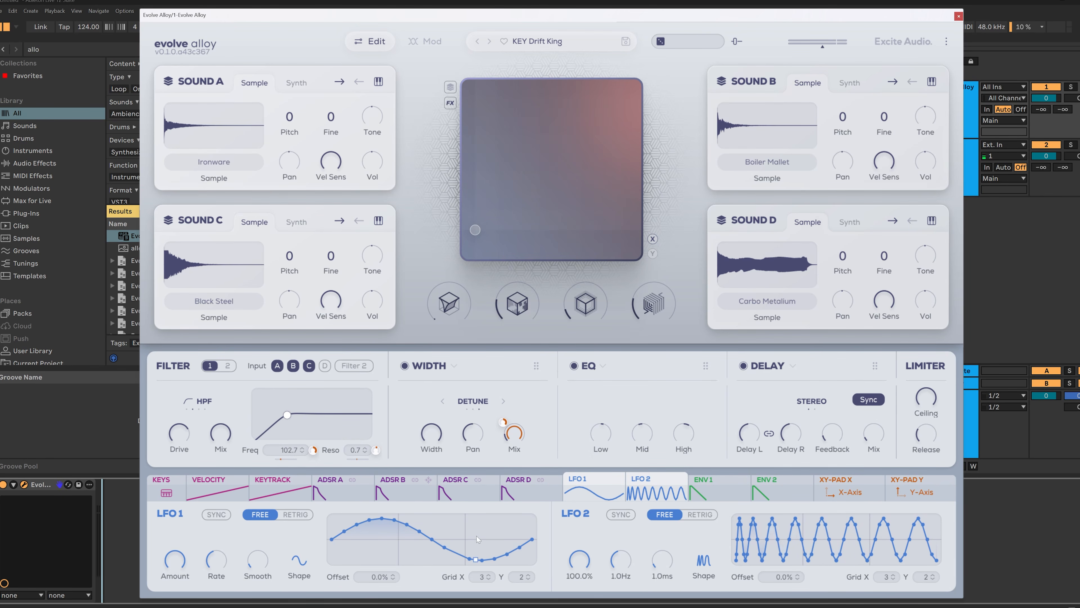
# Assign Env 1 to the FX XY pad's X axis and to LFO 1's Amount
pyautogui.click(718, 493)
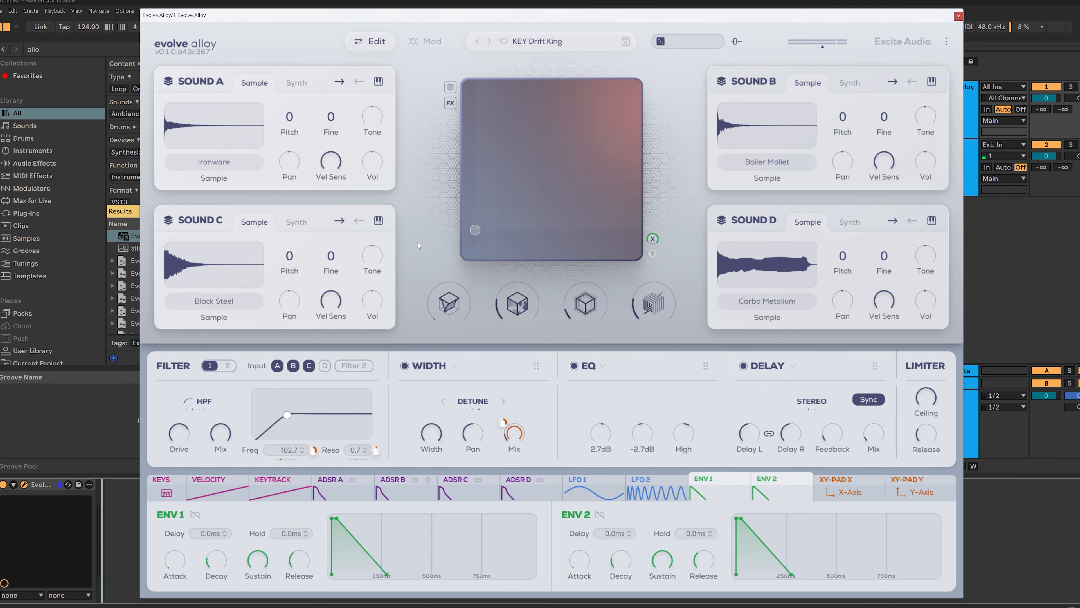
pyautogui.click(594, 489)
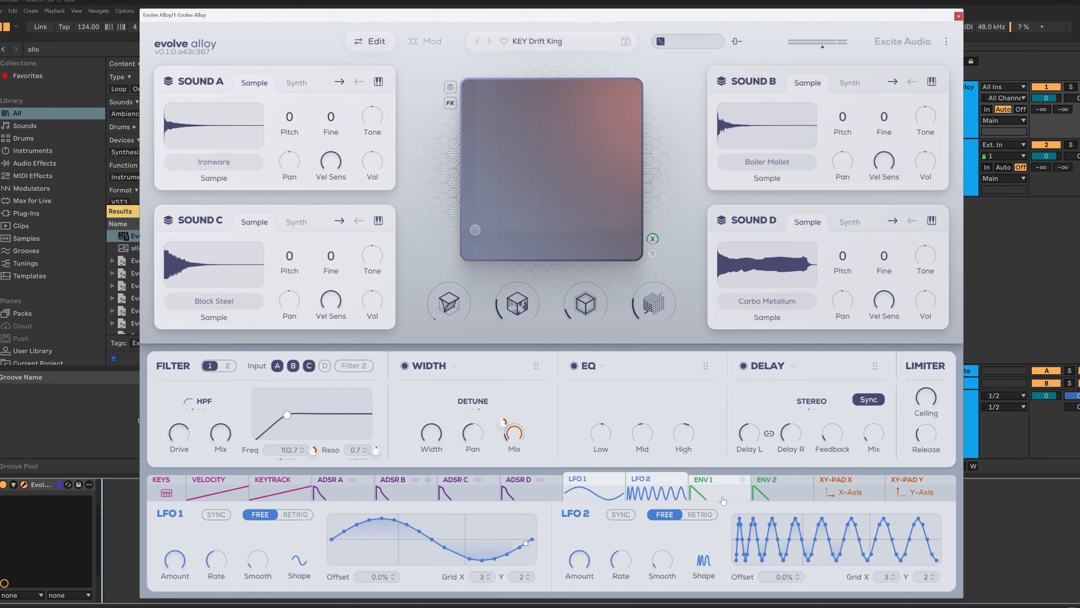
pyautogui.moveTo(742, 480); pyautogui.dragTo(165, 551)
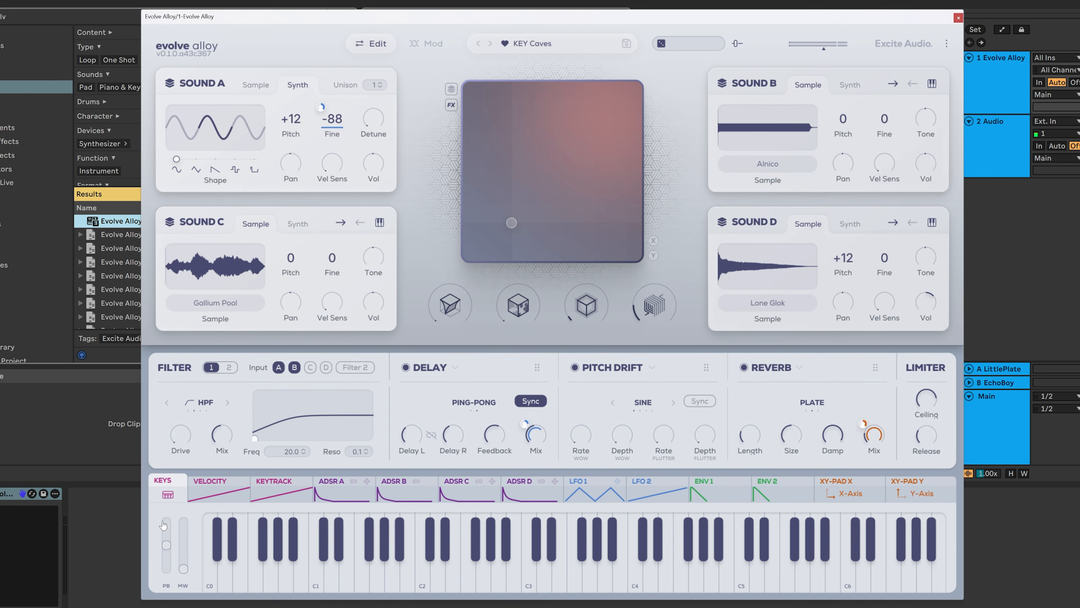
# Try out the mod wheel on the Keys page
pyautogui.moveTo(184, 570)
pyautogui.mouseDown()
pyautogui.moveTo(186, 540)
pyautogui.moveTo(187, 588)
pyautogui.mouseUp()
pyautogui.moveTo(183, 568)
pyautogui.mouseDown()
pyautogui.moveTo(191, 515)
pyautogui.moveTo(187, 575)
pyautogui.mouseUp()
pyautogui.moveTo(181, 571)
pyautogui.mouseDown()
pyautogui.moveTo(187, 534)
pyautogui.moveTo(186, 574)
pyautogui.mouseUp()
# Replace the empty row in the modulation matrix with a new row that uses Mod Wheel as its source
pyautogui.click(430, 43)
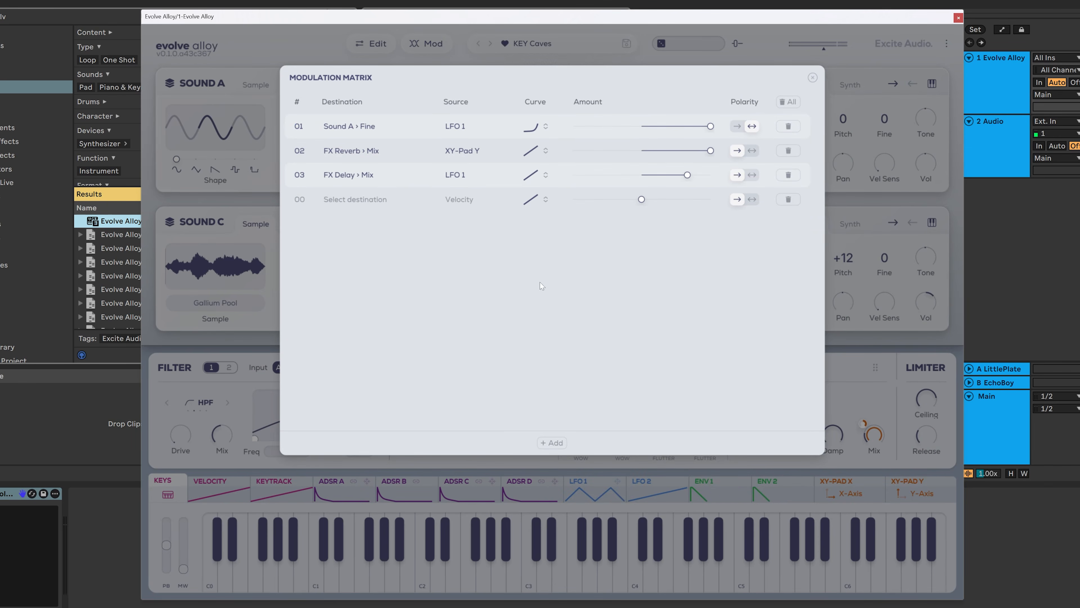
pyautogui.click(790, 200)
pyautogui.click(552, 442)
pyautogui.click(359, 199)
pyautogui.click(455, 218)
pyautogui.click(459, 199)
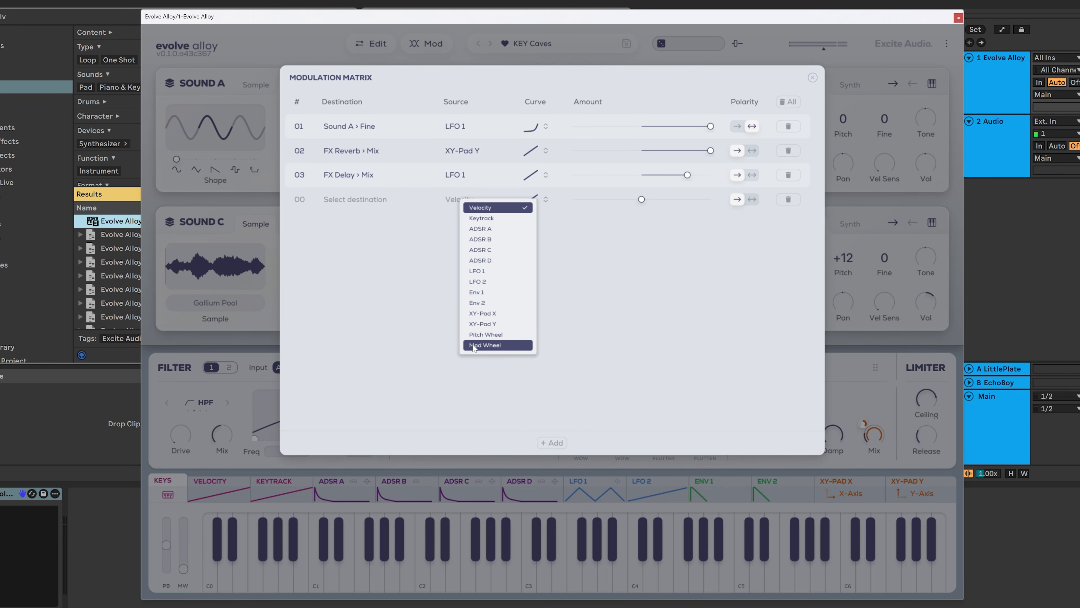
pyautogui.click(486, 346)
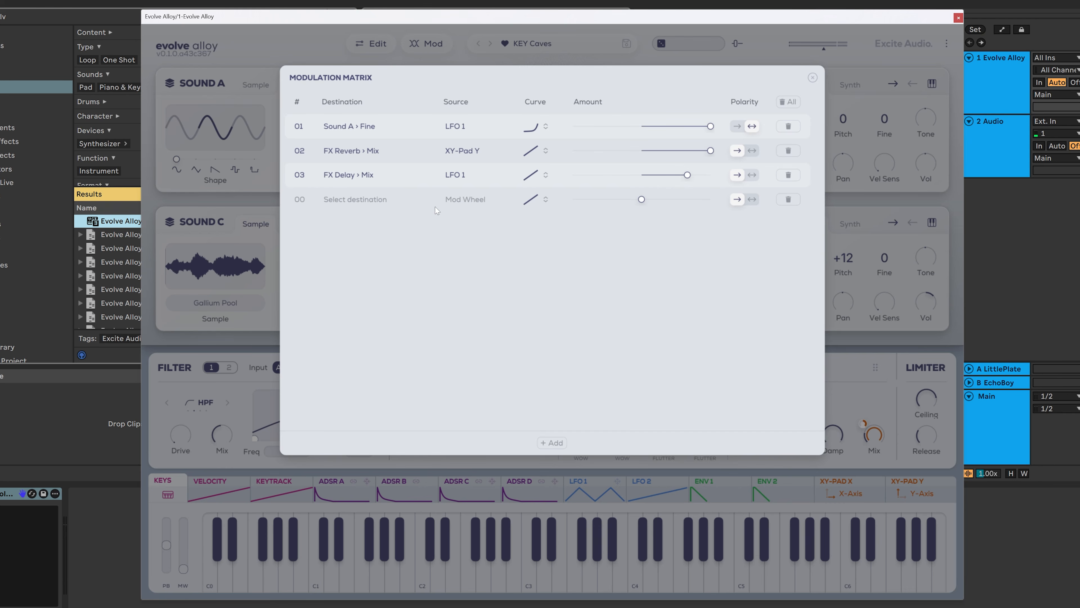
# Route the Mod Wheel row to Filter 1 Drive with a high positive amount, and test it with a note on the keyboard
pyautogui.click(385, 200)
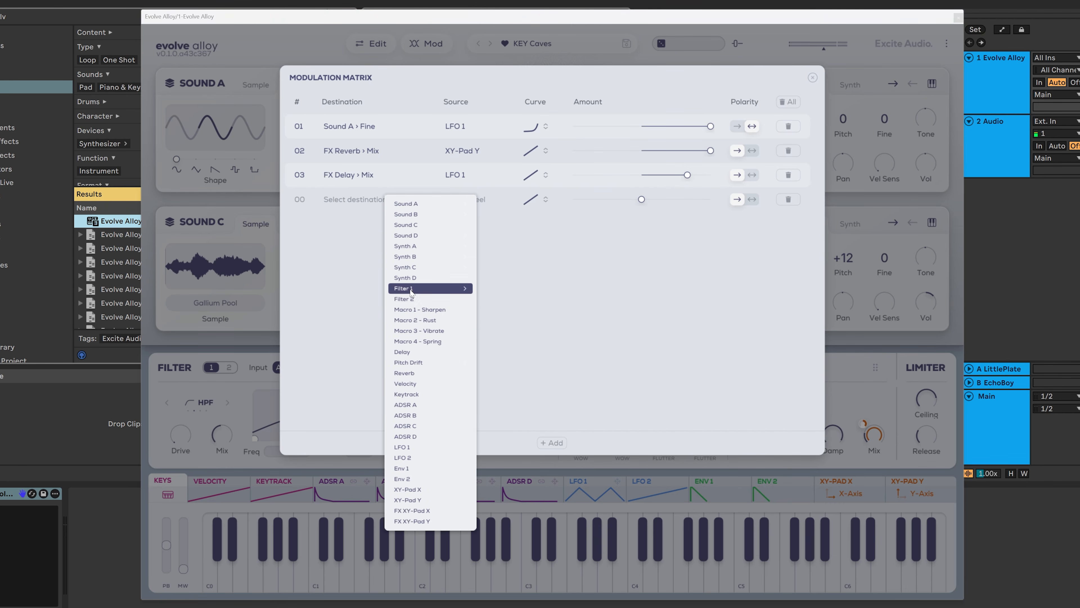
pyautogui.moveTo(417, 293)
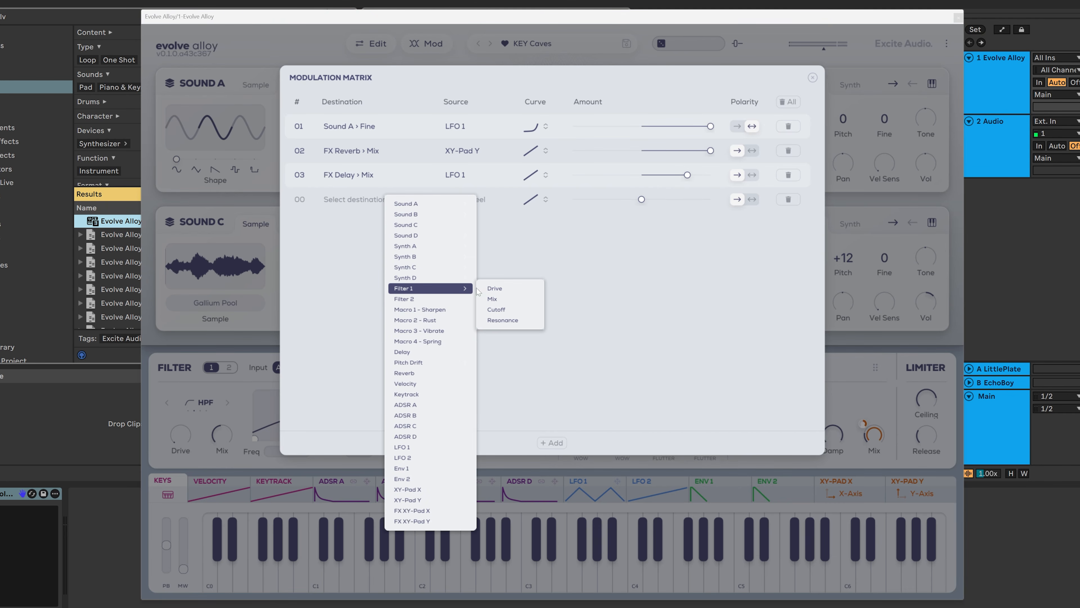
pyautogui.click(495, 289)
pyautogui.moveTo(709, 203); pyautogui.dragTo(687, 201)
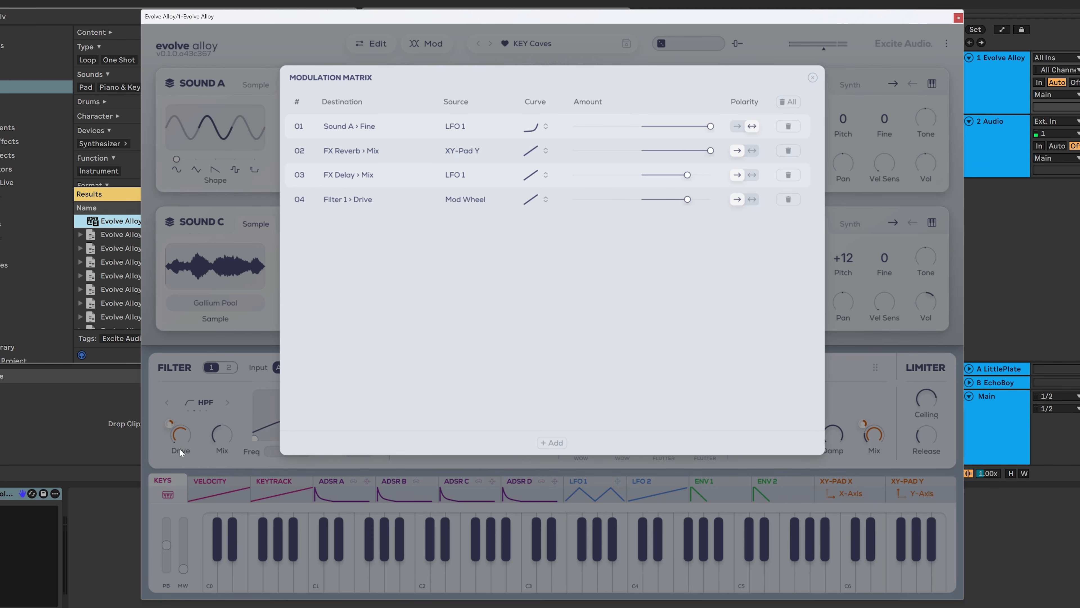
pyautogui.moveTo(690, 204); pyautogui.dragTo(701, 202)
pyautogui.click(813, 79)
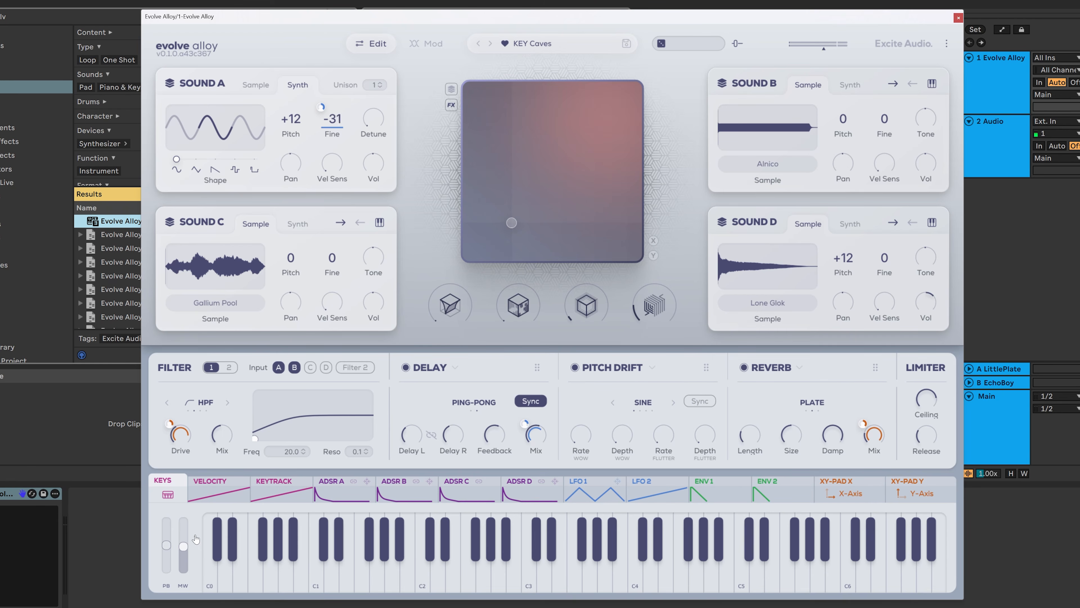
pyautogui.click(512, 522)
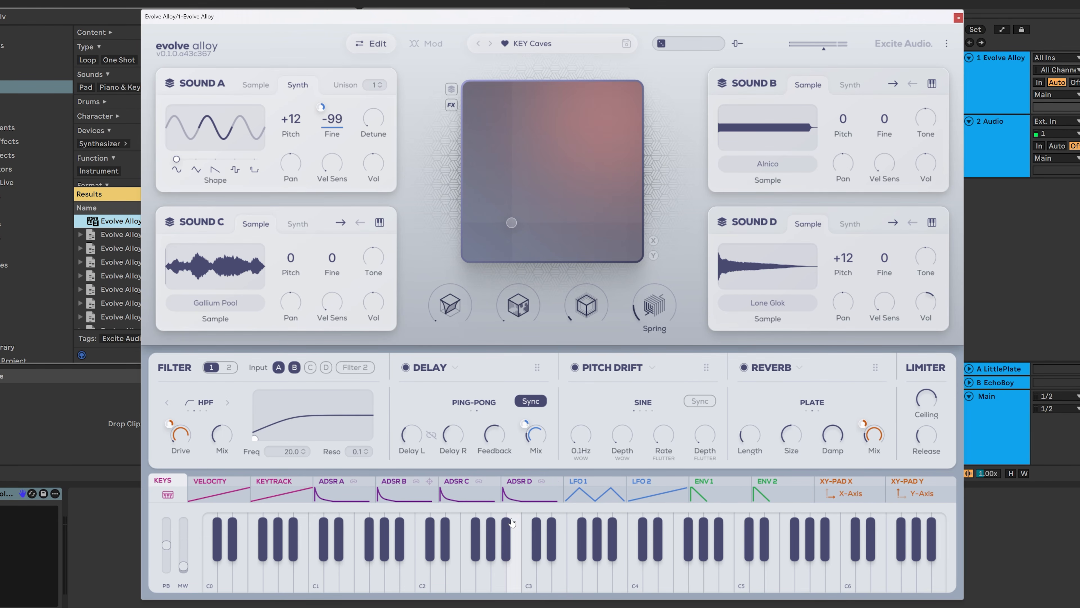
# In the settings, switch Legato and Eco Mode each on and back off, and set Pitch Bend to 5st
pyautogui.click(947, 44)
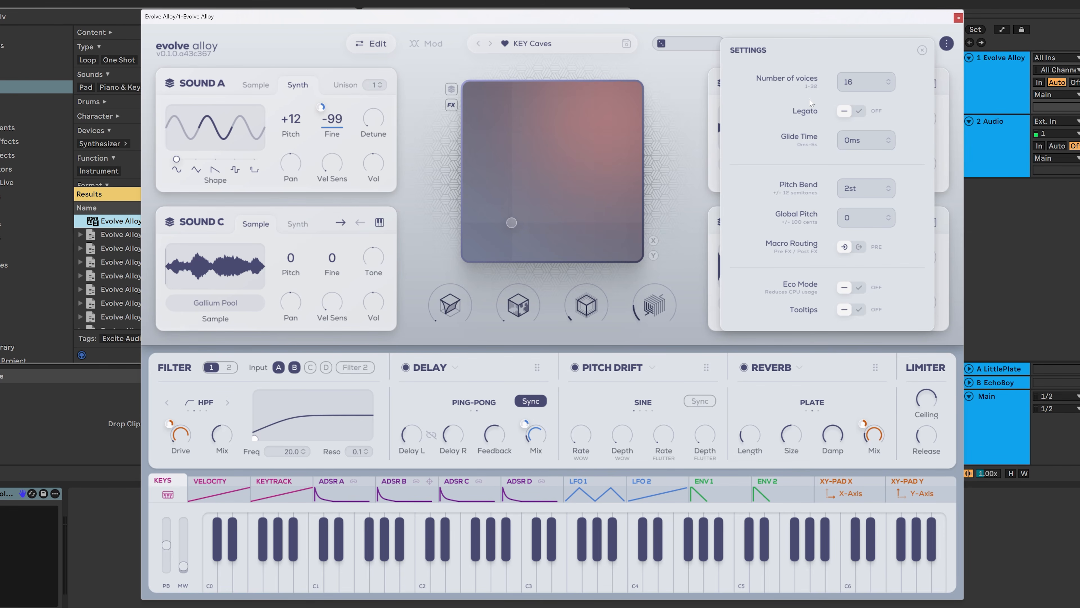
pyautogui.click(860, 114)
pyautogui.click(845, 111)
pyautogui.click(860, 289)
pyautogui.click(845, 290)
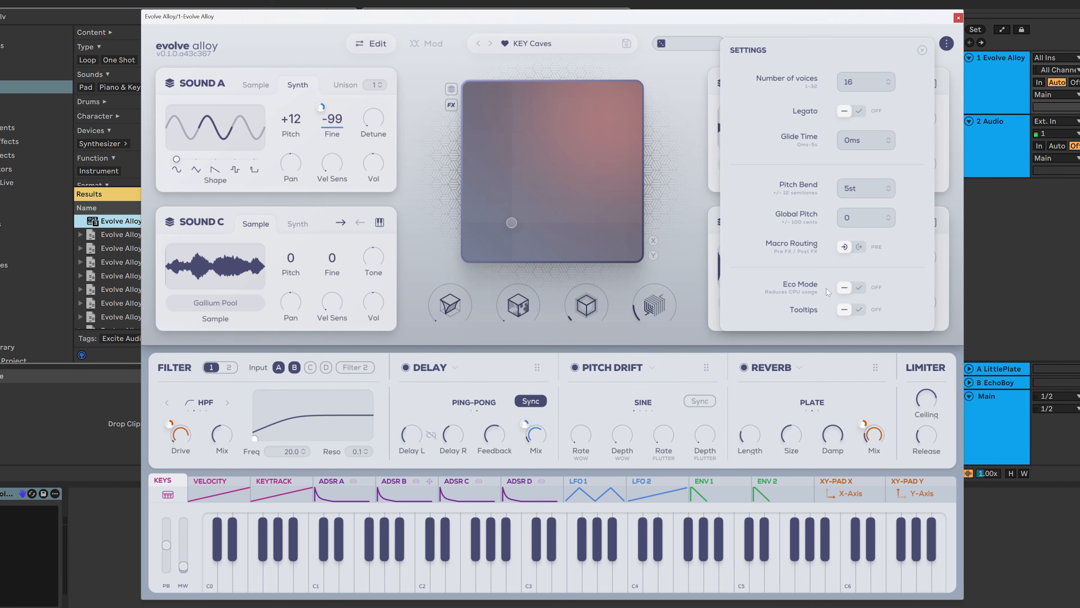